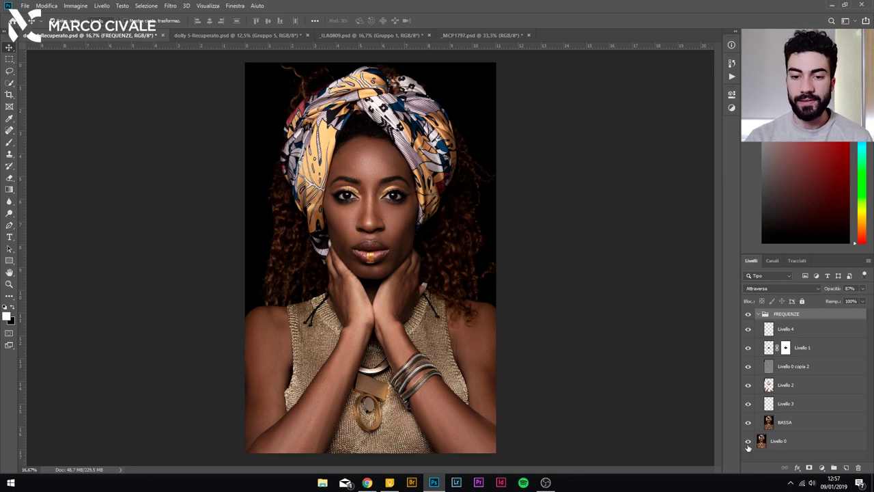
# - Compare with the FREQUENZE group toggled, then collapse the FREQUENZE group
pyautogui.hotkey('ctrl', ',')
pyautogui.hotkey('ctrl', ',')
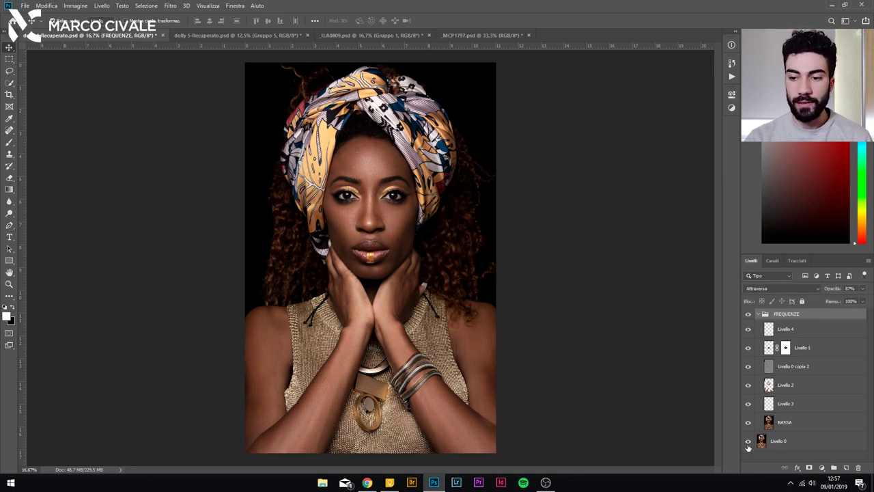
pyautogui.click(759, 313)
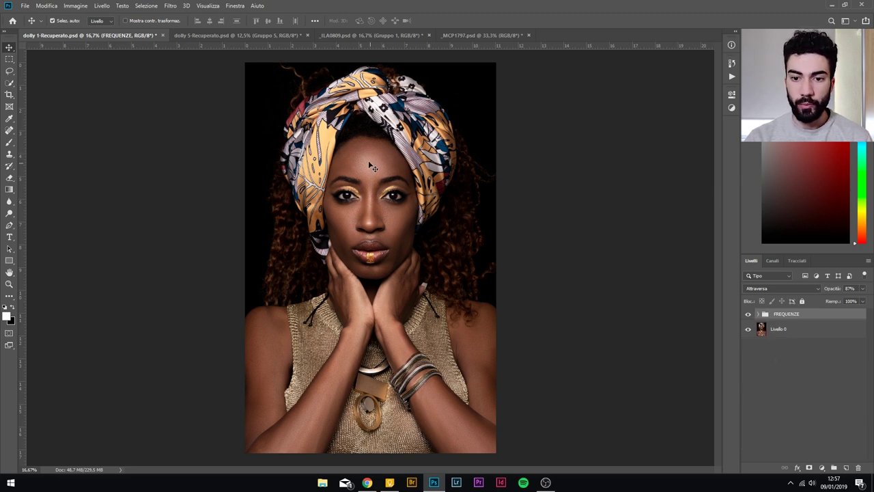
# - Add a Curves layer, Curve 1, raised at the midpoint to brighten, then hide it
pyautogui.click(822, 469)
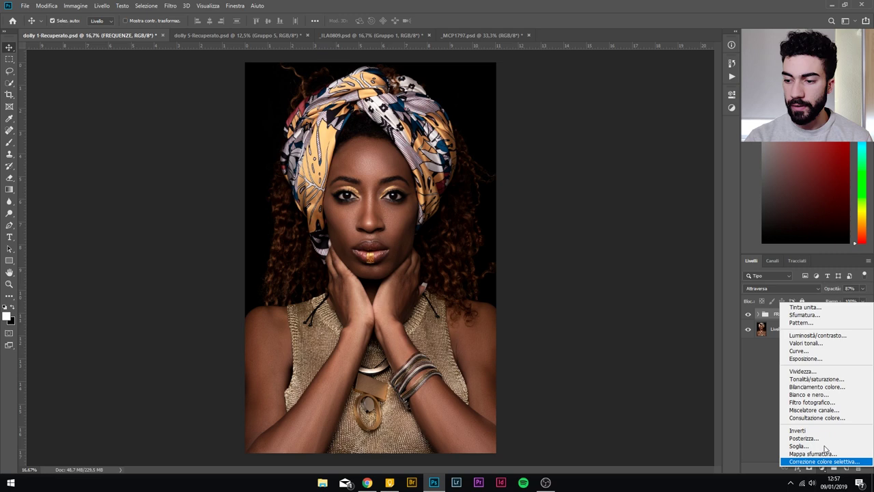
pyautogui.click(804, 351)
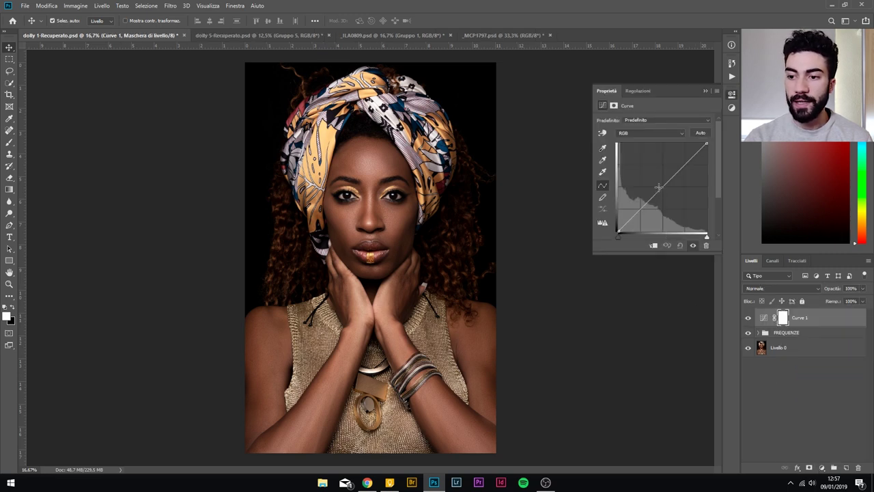
pyautogui.moveTo(658, 186); pyautogui.dragTo(659, 179)
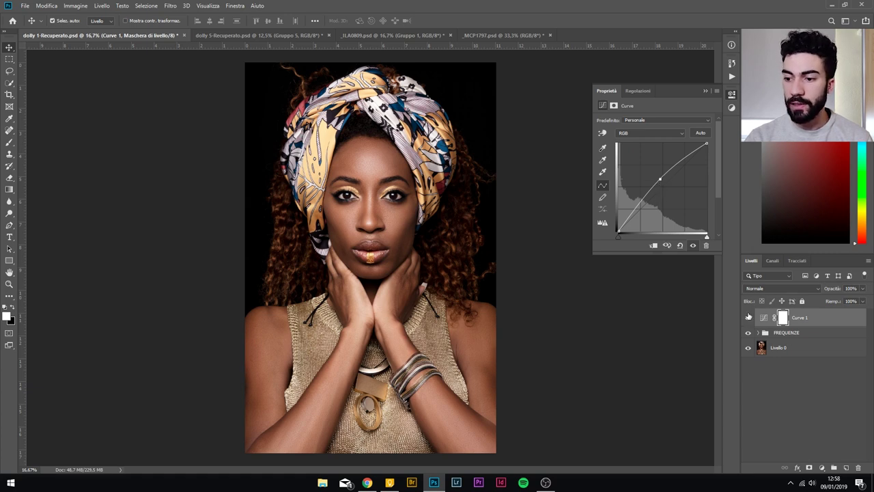
pyautogui.click(748, 316)
# - Add a darkening Curve 2 layer, hide it, and show and select Curve 1
pyautogui.click(822, 468)
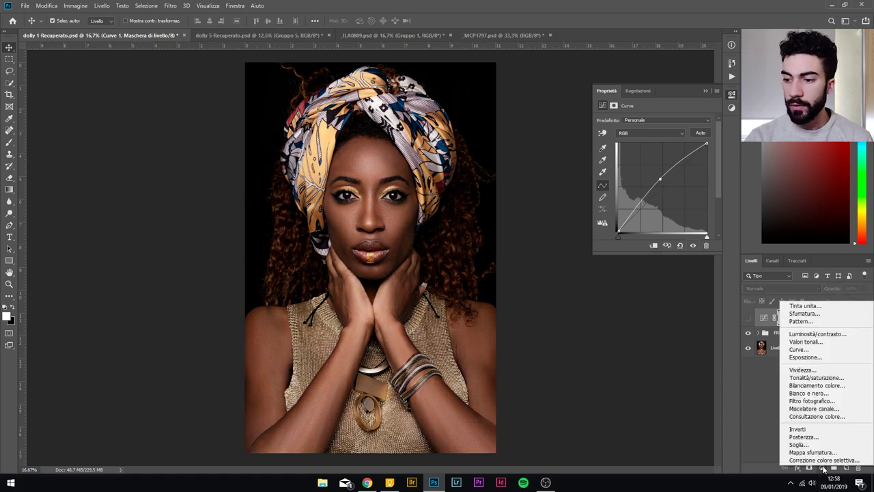
pyautogui.click(813, 350)
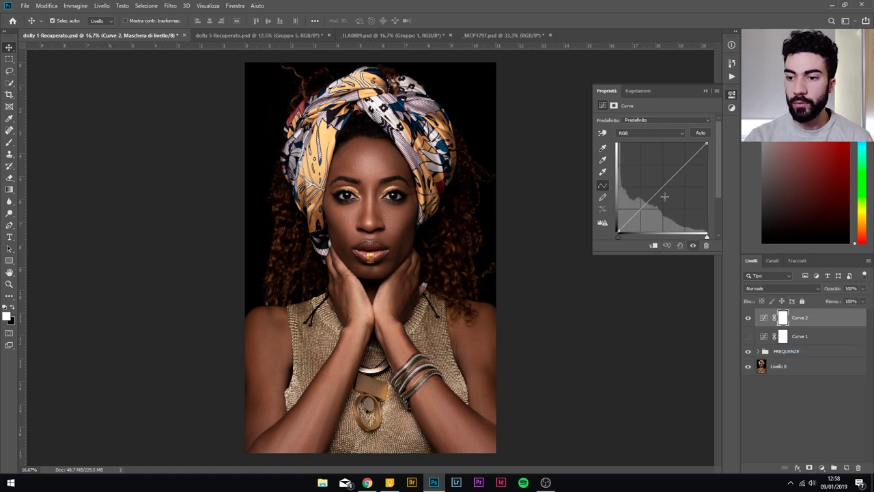
pyautogui.moveTo(662, 183); pyautogui.dragTo(663, 196)
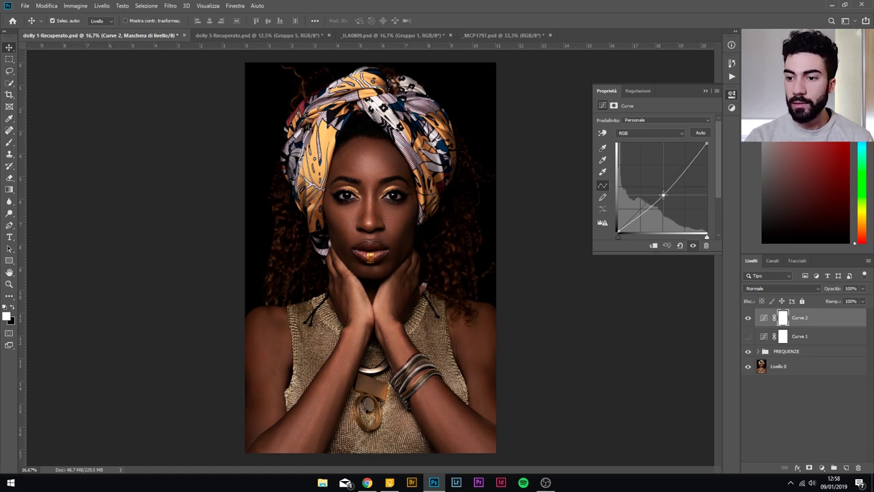
pyautogui.click(747, 317)
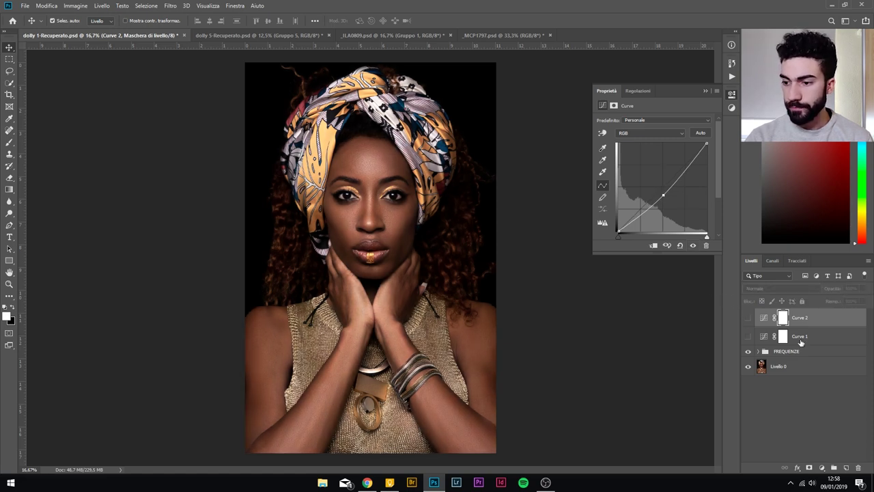
pyautogui.click(792, 341)
pyautogui.click(748, 335)
pyautogui.click(749, 335)
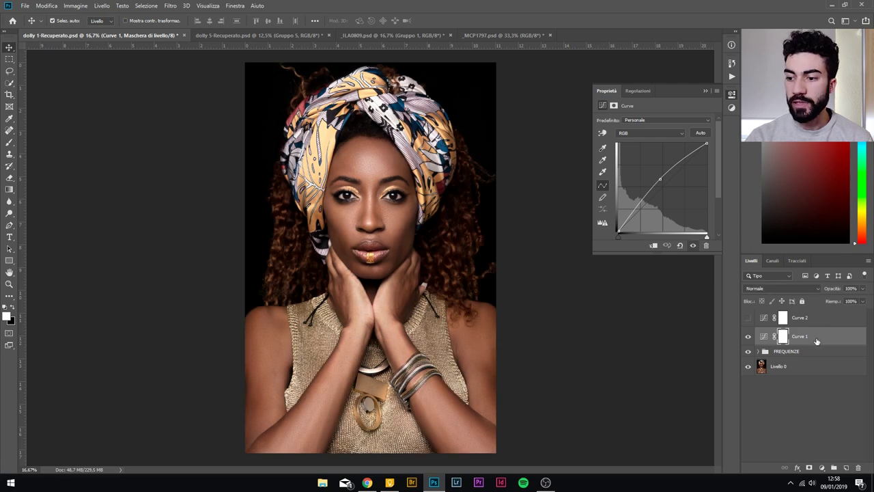
# - In Curve 1's Blending Options, split the Underlying Layer shadow slider at 97/114
pyautogui.doubleClick(818, 340)
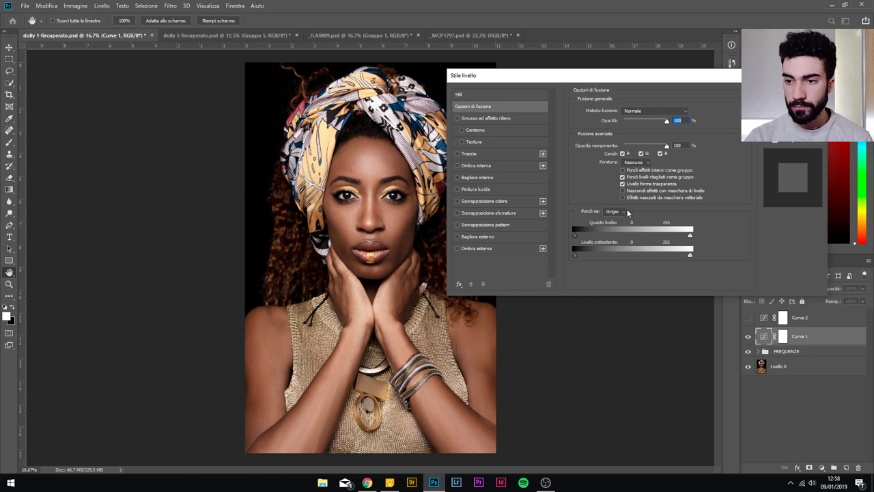
pyautogui.moveTo(632, 76); pyautogui.dragTo(655, 60)
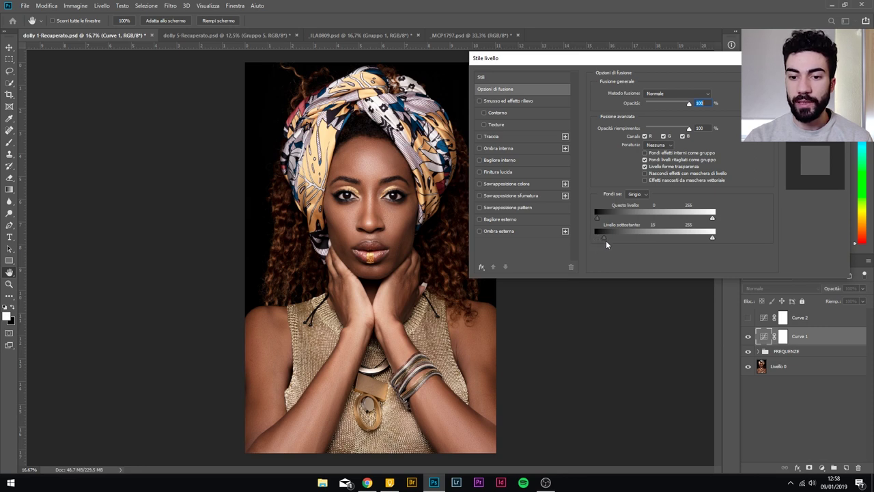
pyautogui.moveTo(601, 241); pyautogui.dragTo(640, 250)
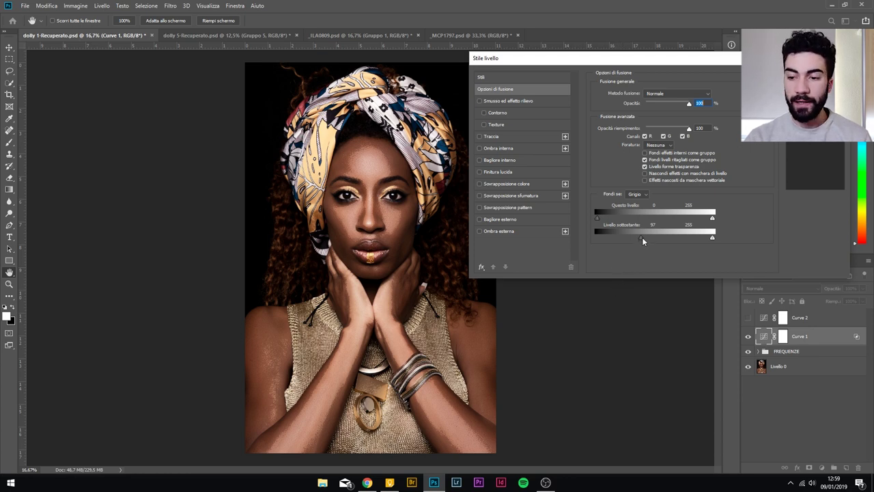
pyautogui.press('alt')
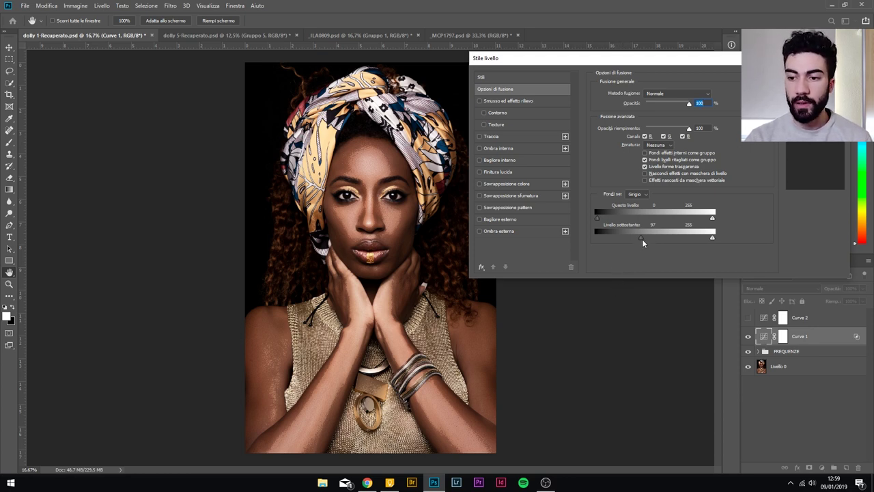
pyautogui.moveTo(641, 239); pyautogui.dragTo(648, 243)
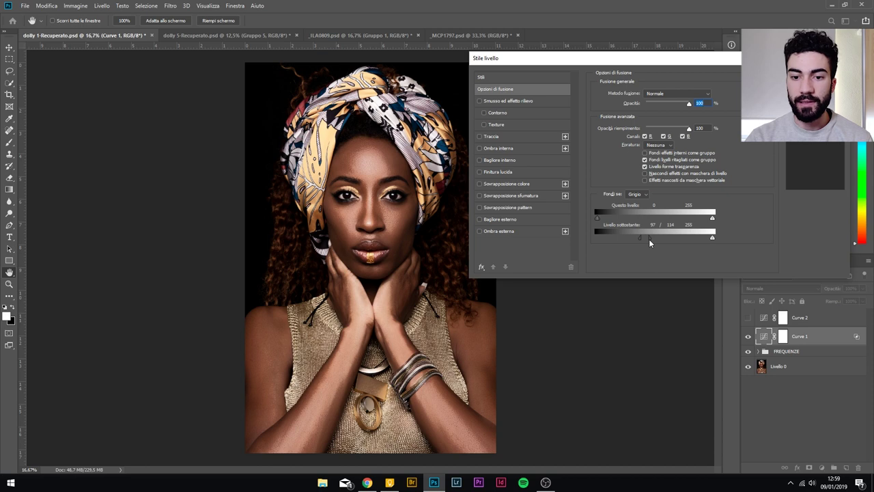
# - Fine-tune Curve 1's split Underlying Layer range to about 132/235 and apply the Layer Style
pyautogui.moveTo(649, 239); pyautogui.dragTo(657, 240)
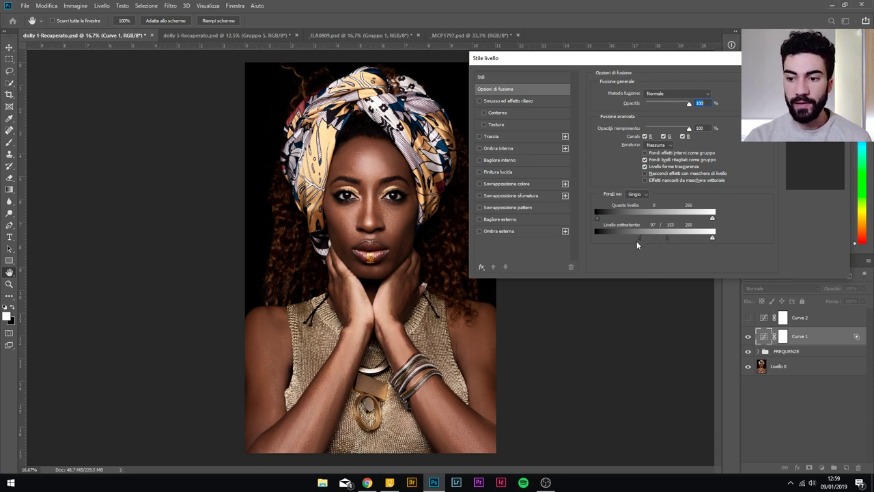
pyautogui.moveTo(640, 239); pyautogui.dragTo(621, 239)
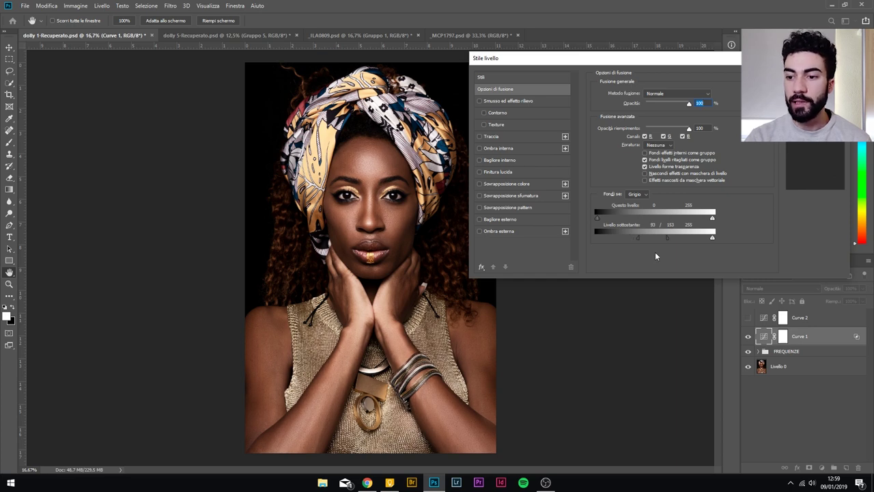
pyautogui.moveTo(668, 238); pyautogui.dragTo(696, 237)
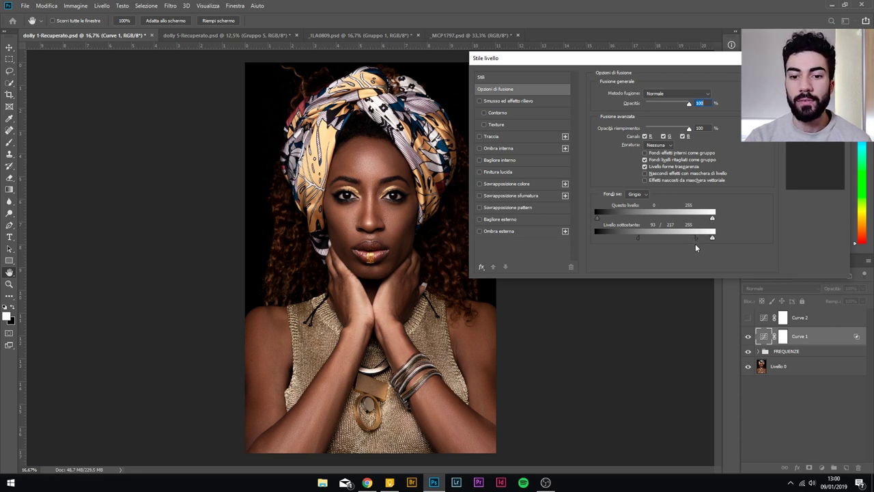
pyautogui.moveTo(686, 244)
pyautogui.mouseDown()
pyautogui.moveTo(676, 235)
pyautogui.moveTo(652, 239)
pyautogui.mouseUp()
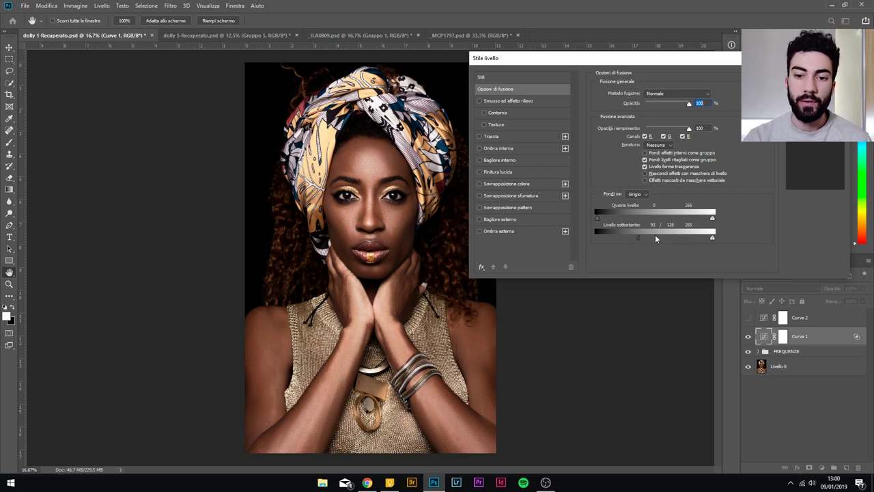
pyautogui.moveTo(653, 238); pyautogui.dragTo(697, 246)
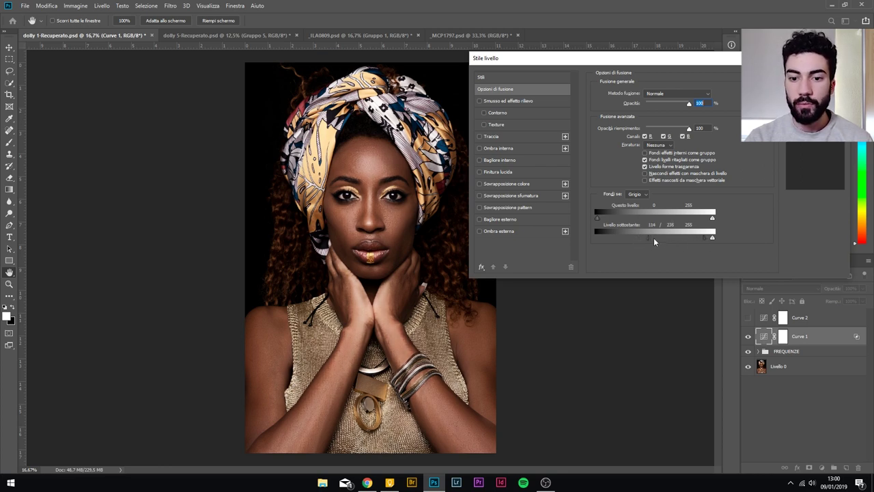
pyautogui.moveTo(654, 237); pyautogui.dragTo(656, 238)
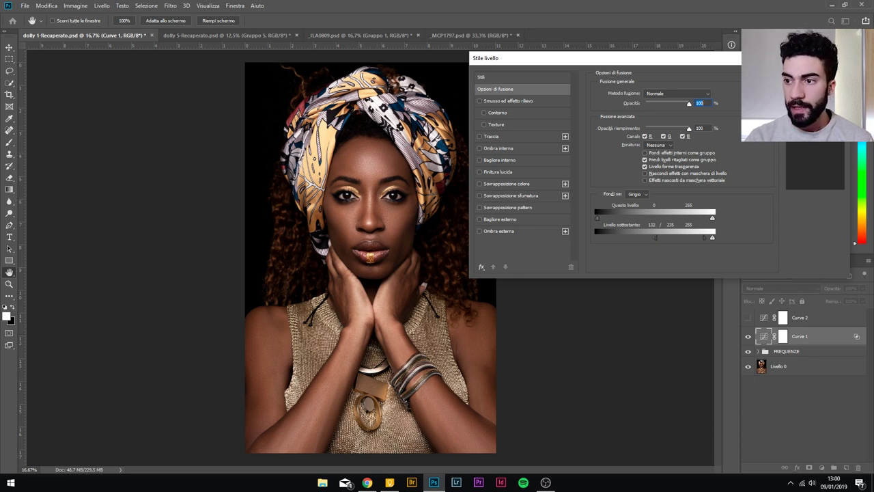
pyautogui.press('Return')
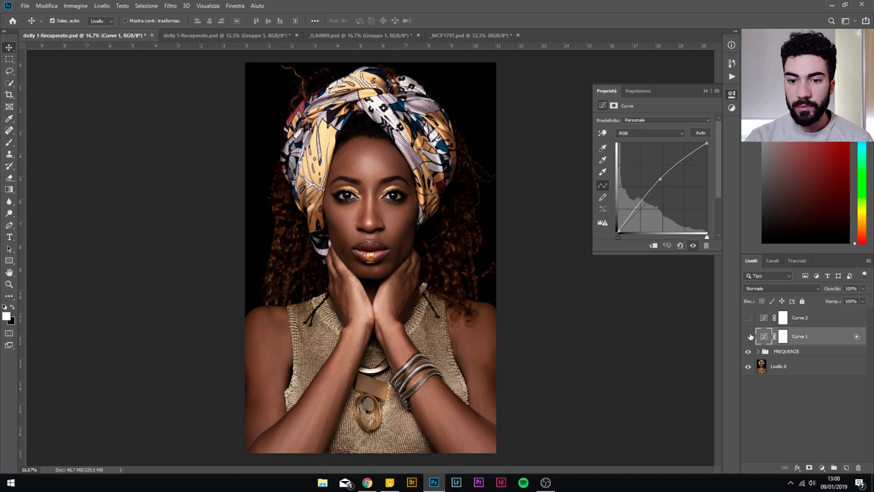
# - Compare the portrait with Curve 1 on and off, then select and show Curve 2
pyautogui.click(749, 336)
pyautogui.click(748, 336)
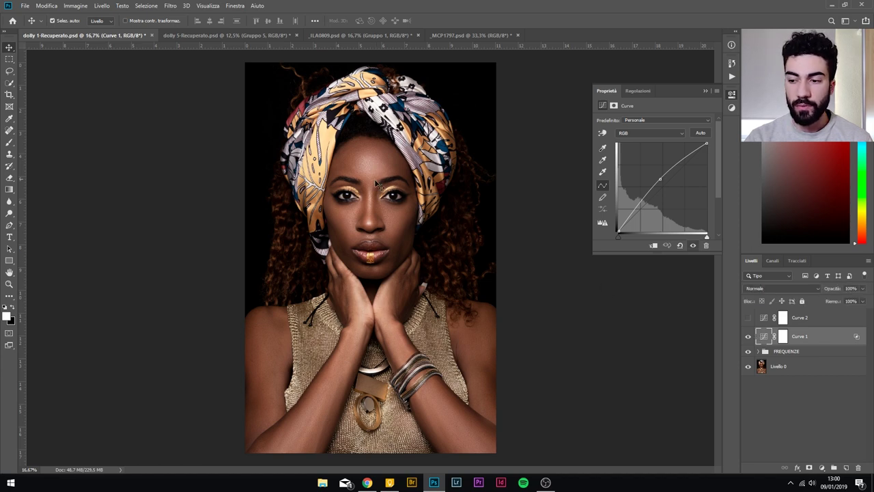
pyautogui.click(808, 319)
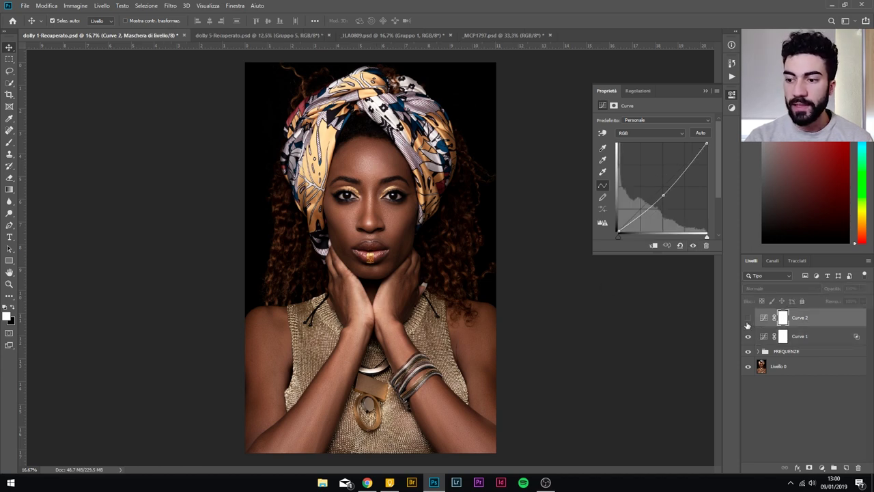
pyautogui.click(748, 318)
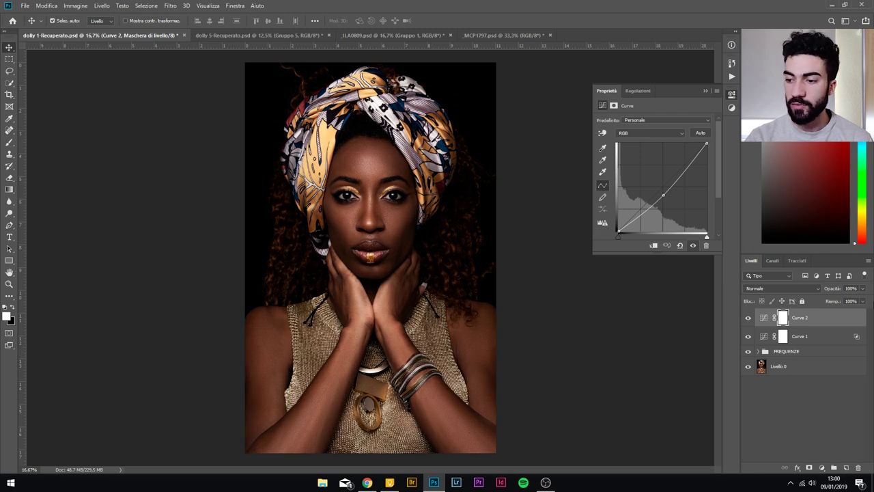
# - Split Curve 2's Underlying Layer highlight slider to 16/100 so it darkens only shadows
pyautogui.doubleClick(839, 320)
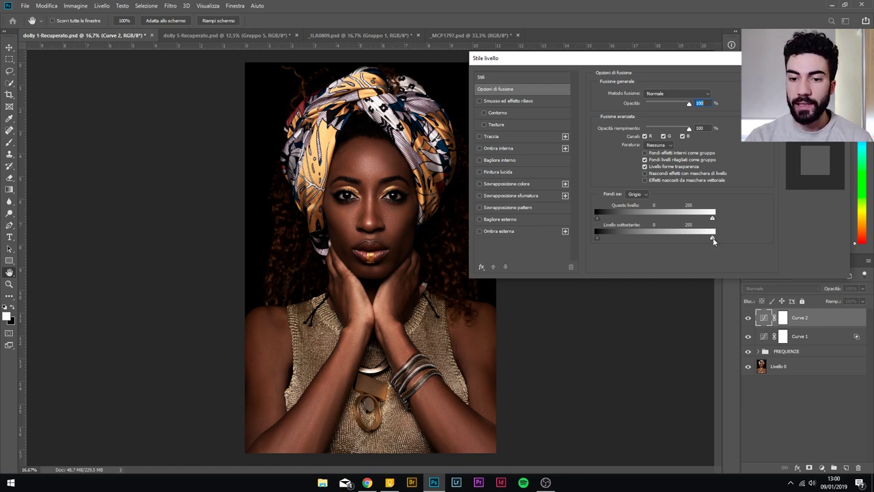
pyautogui.moveTo(700, 239); pyautogui.dragTo(633, 239)
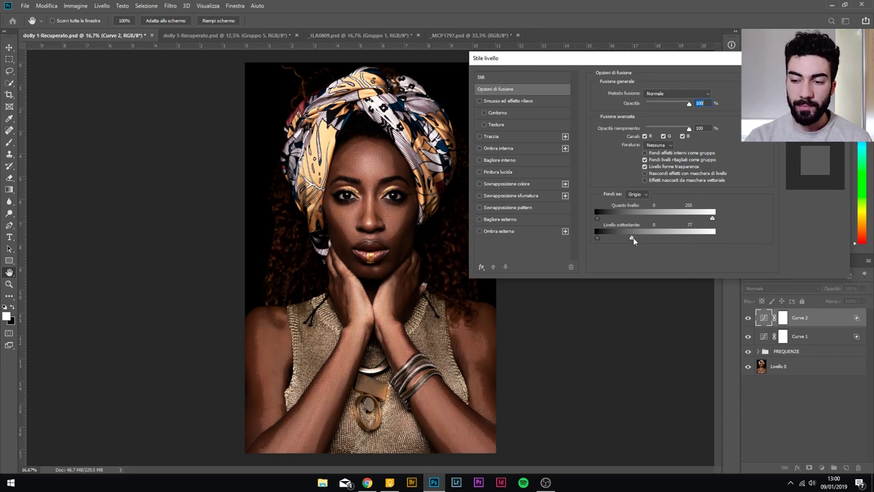
pyautogui.moveTo(633, 237)
pyautogui.mouseDown()
pyautogui.moveTo(650, 240)
pyautogui.moveTo(603, 238)
pyautogui.moveTo(657, 239)
pyautogui.moveTo(642, 239)
pyautogui.mouseUp()
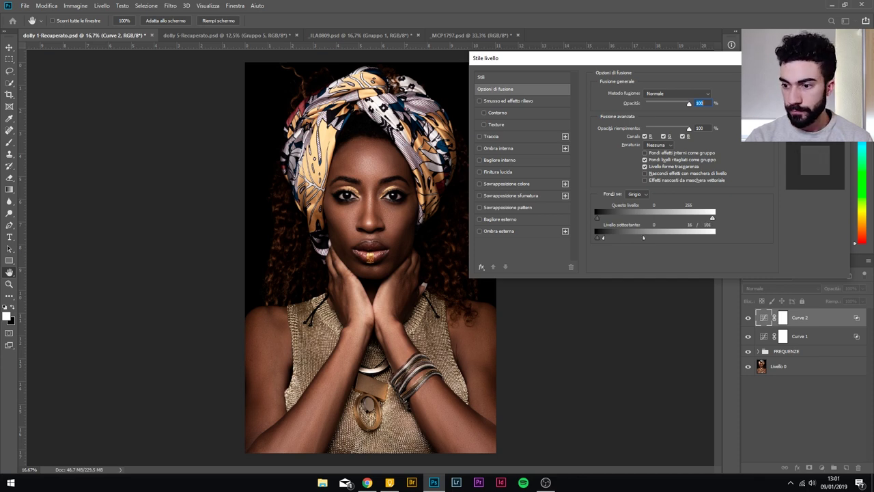
pyautogui.press('Return')
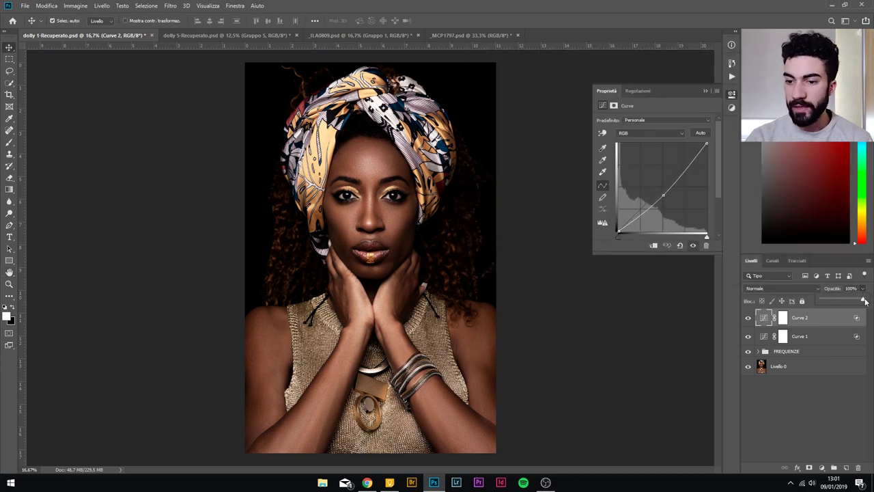
# - Set Curve 2's opacity to 41% and Curve 1's opacity to 65%
pyautogui.moveTo(865, 301); pyautogui.dragTo(842, 299)
pyautogui.click(828, 335)
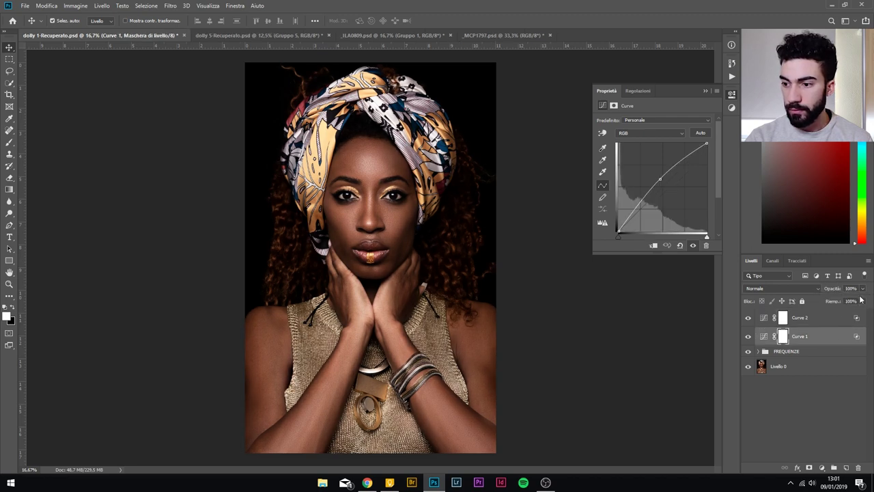
pyautogui.click(862, 288)
pyautogui.moveTo(862, 303); pyautogui.dragTo(849, 301)
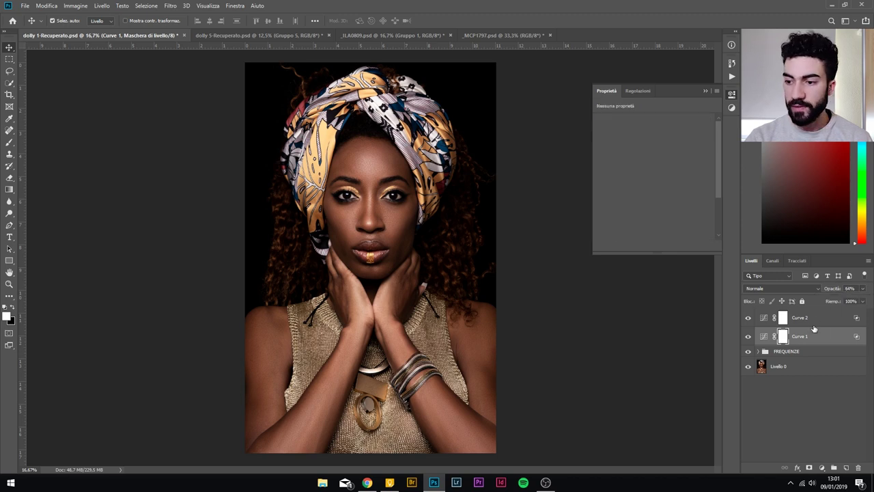
# - Group Curve 1 and Curve 2 into Gruppo 1, zoom in on the face, and expand the group
pyautogui.keyDown('shift'); pyautogui.click(814, 318); pyautogui.keyUp('shift')
pyautogui.click(837, 467)
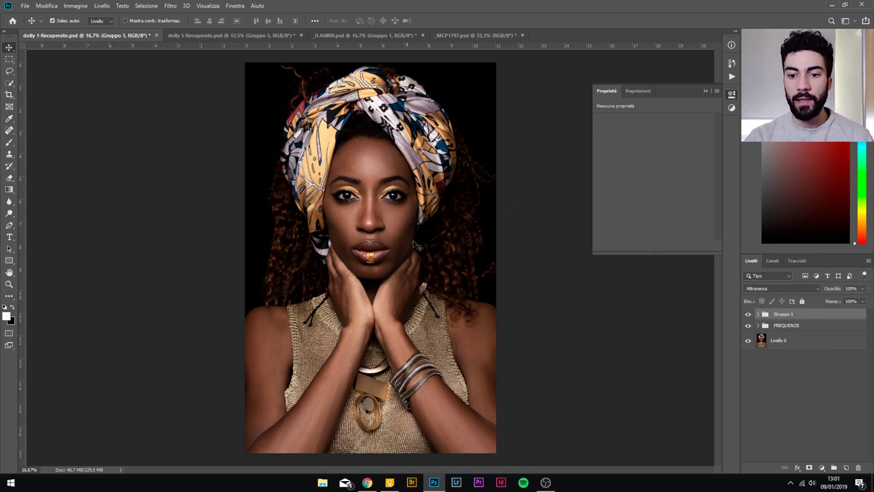
pyautogui.hotkey('ctrl', '+')
pyautogui.hotkey('ctrl', '+')
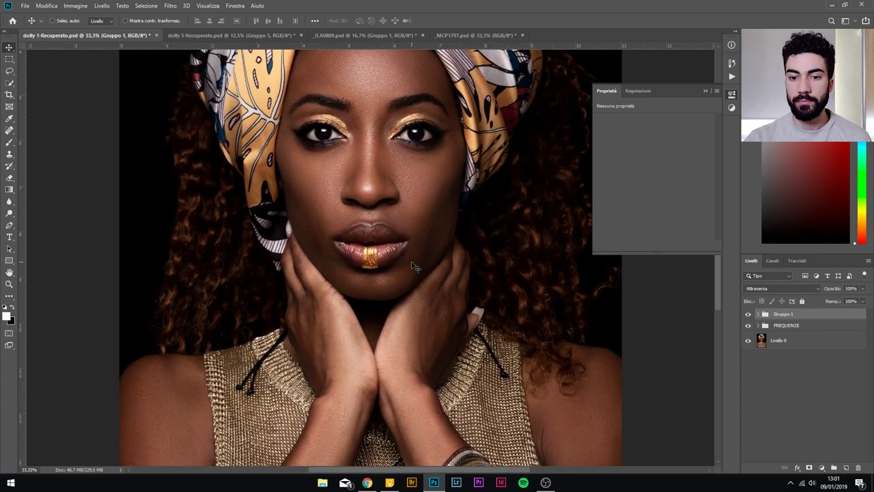
pyautogui.scroll(1, 414, 267)
pyautogui.scroll(1, 415, 260)
pyautogui.scroll(1, 415, 246)
pyautogui.scroll(1, 414, 244)
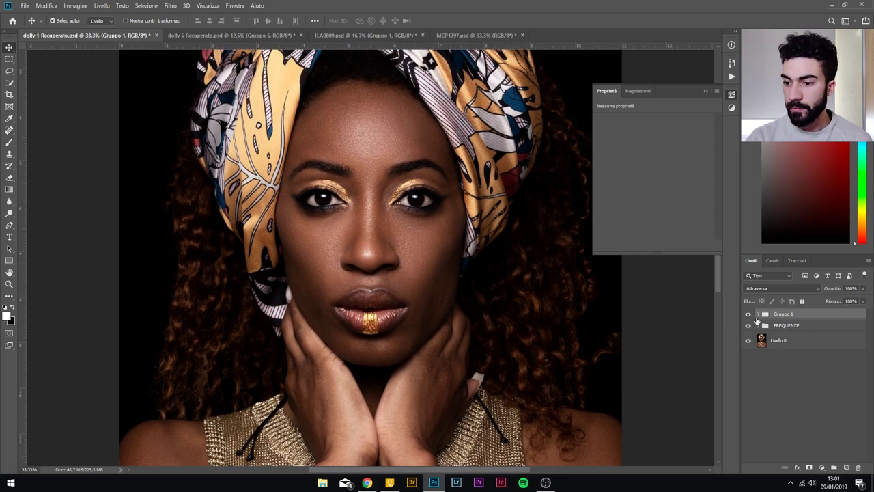
pyautogui.click(759, 315)
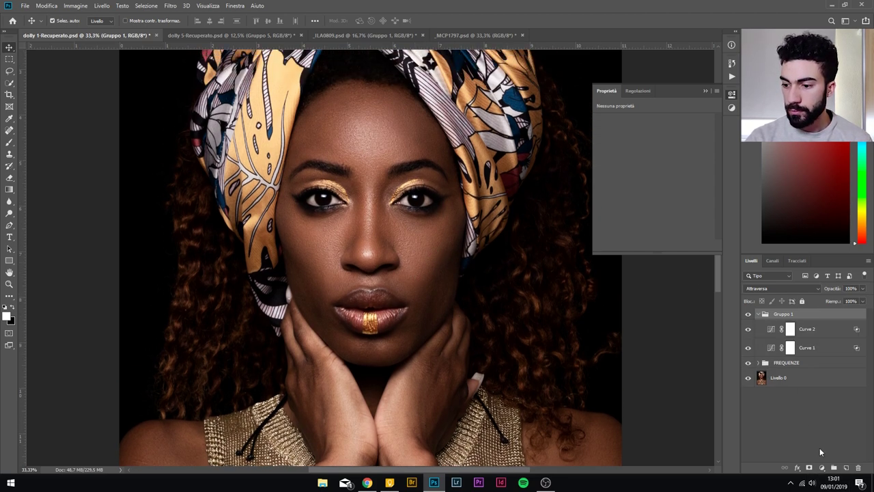
pyautogui.click(821, 467)
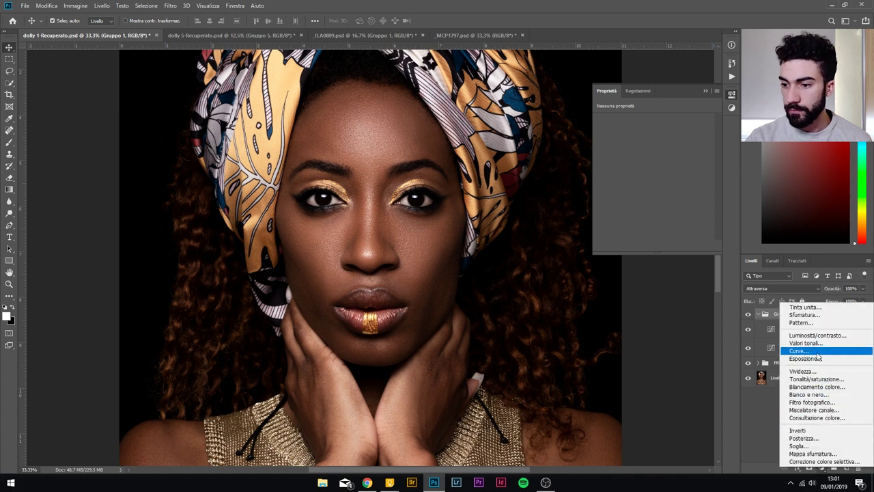
# - Add a brightening Curve 3 limited to underlying tones above a 73/150 split
pyautogui.click(818, 351)
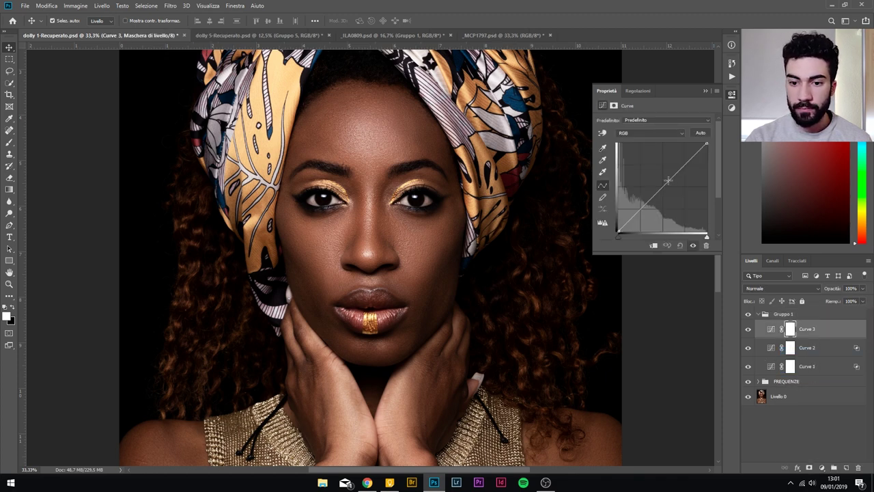
pyautogui.moveTo(667, 179); pyautogui.dragTo(665, 179)
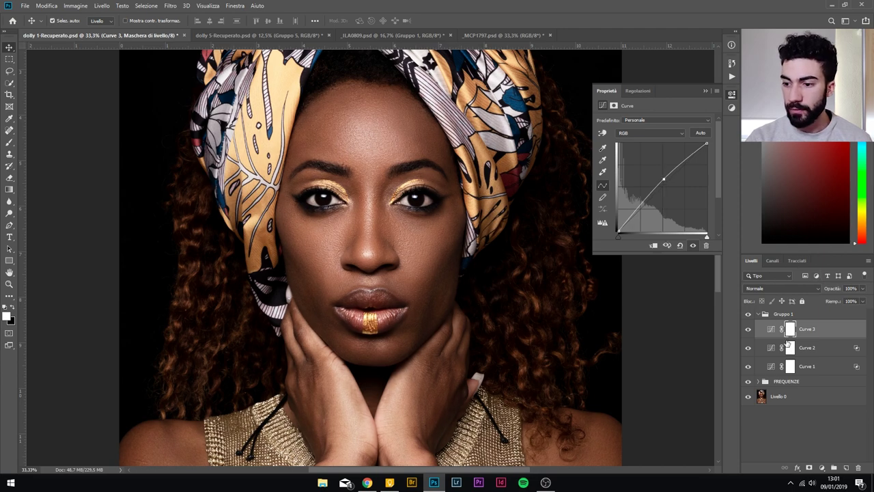
pyautogui.doubleClick(833, 333)
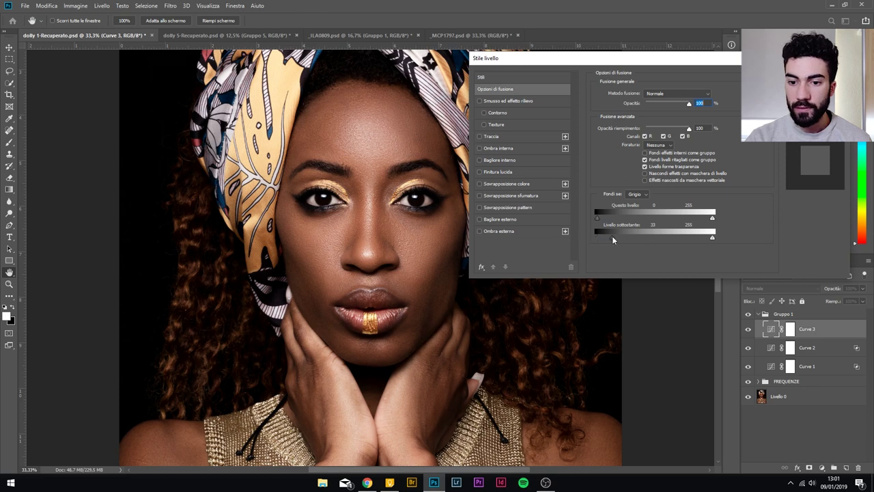
pyautogui.moveTo(613, 237); pyautogui.dragTo(639, 244)
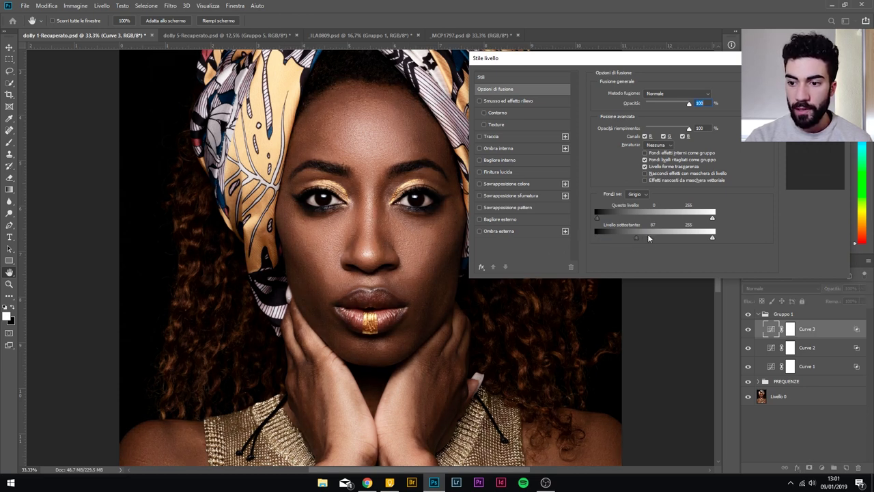
pyautogui.moveTo(637, 239); pyautogui.dragTo(663, 237)
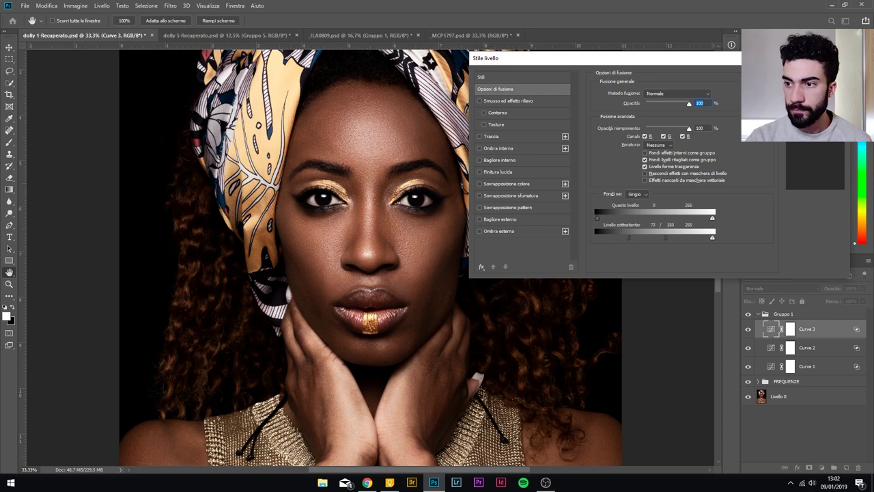
pyautogui.press('Return')
# - Compare the portrait with and without Curve 3, then invert its mask to black
pyautogui.hotkey('ctrl', '-')
pyautogui.hotkey('ctrl', '-')
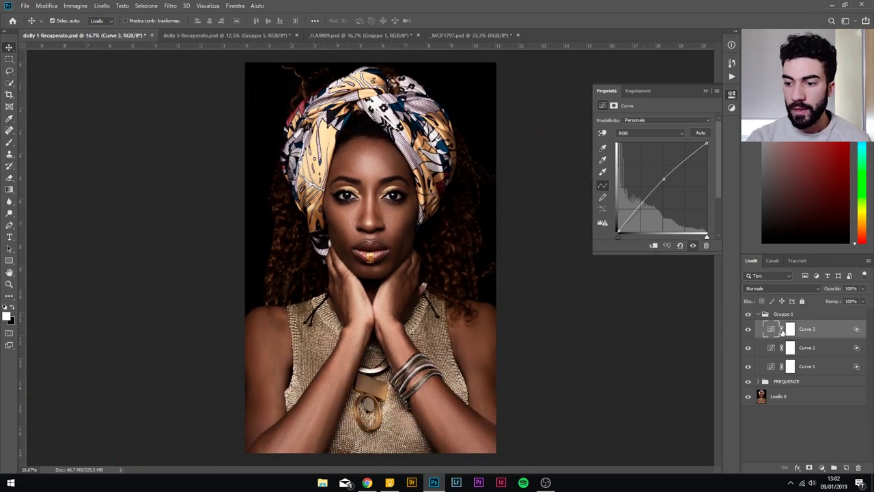
pyautogui.click(748, 314)
pyautogui.click(748, 314)
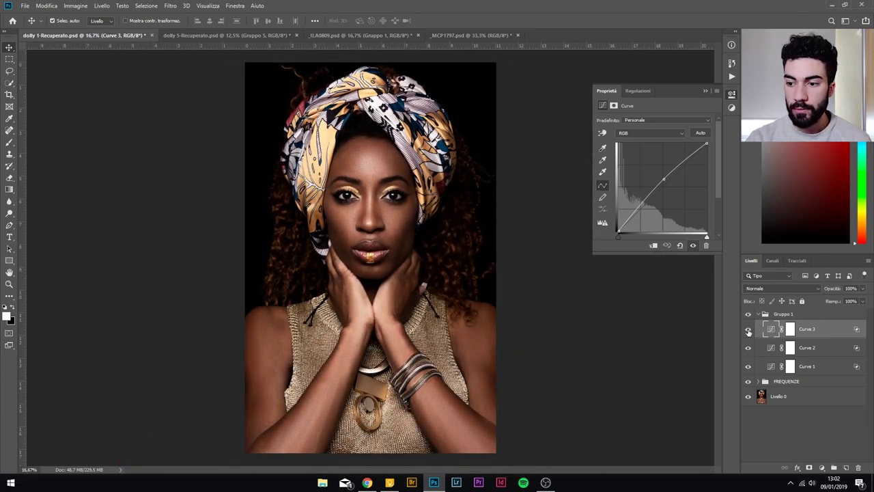
pyautogui.click(748, 330)
pyautogui.click(749, 330)
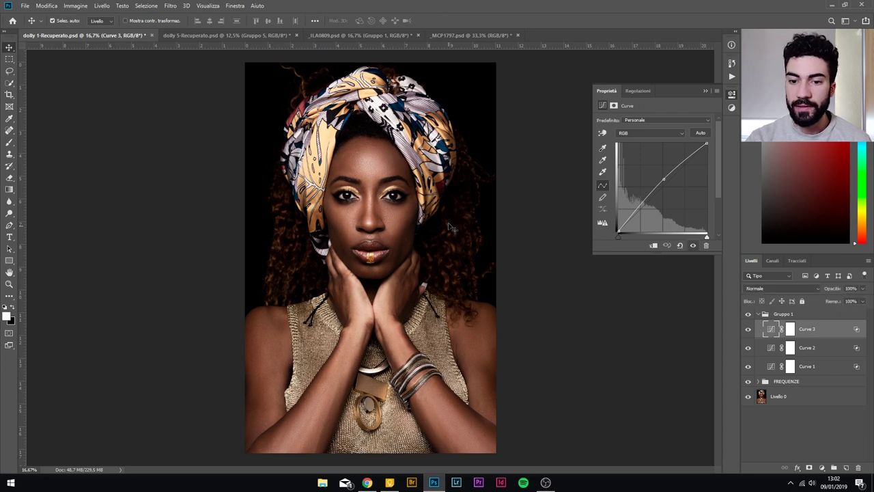
pyautogui.hotkey('ctrl', '+')
pyautogui.hotkey('ctrl', '+')
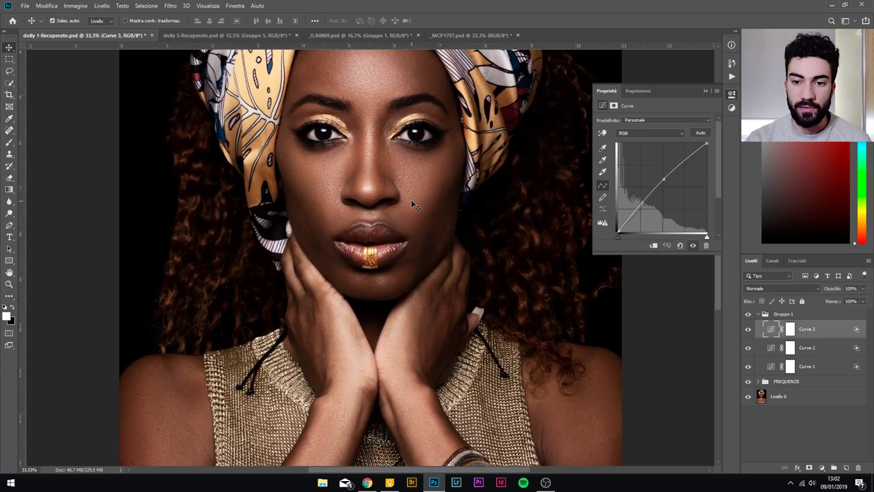
pyautogui.scroll(1, 410, 204)
pyautogui.hotkey('ctrl', 'i')
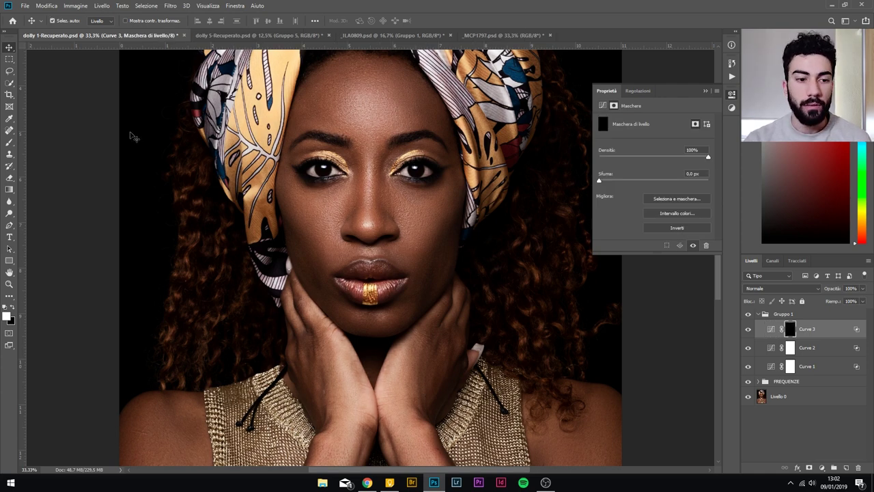
# - Paint white with an enlarged Brush on Curve 3's mask over the face
pyautogui.rightClick(15, 144)
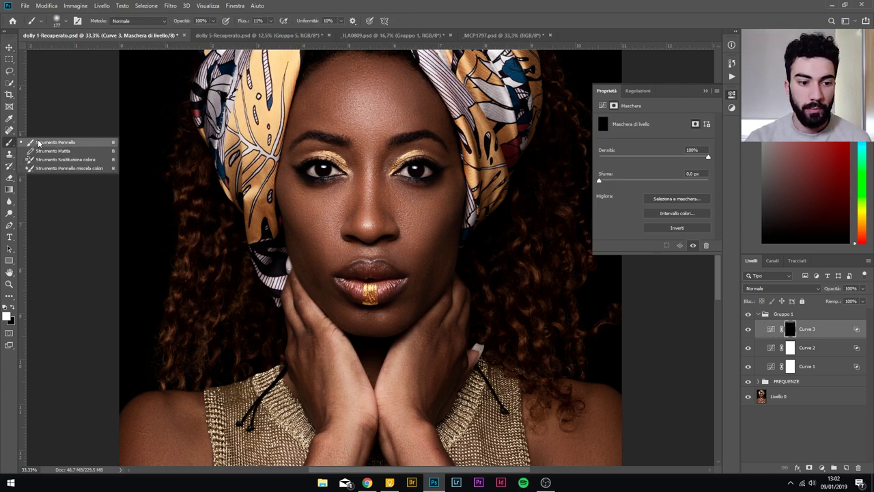
pyautogui.click(55, 143)
pyautogui.keyDown('alt'); pyautogui.rightClick(414, 234); pyautogui.keyUp('alt')
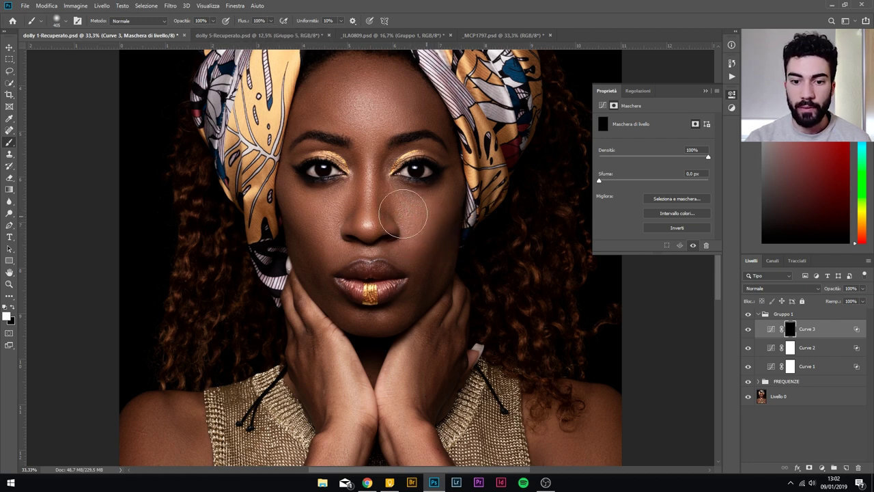
pyautogui.click(314, 177)
pyautogui.click(410, 178)
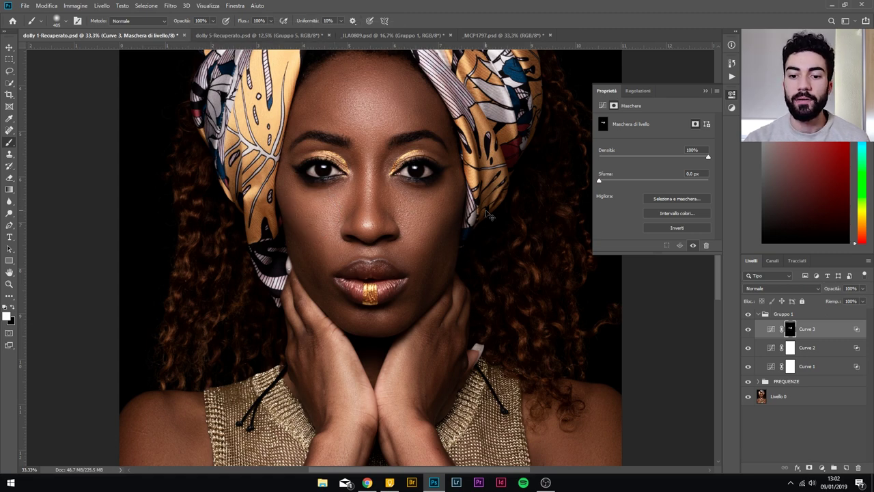
# - Zoom out and compare the portrait with Gruppo 1 hidden and shown, leaving it visible
pyautogui.hotkey('ctrl', '-')
pyautogui.hotkey('ctrl', '-')
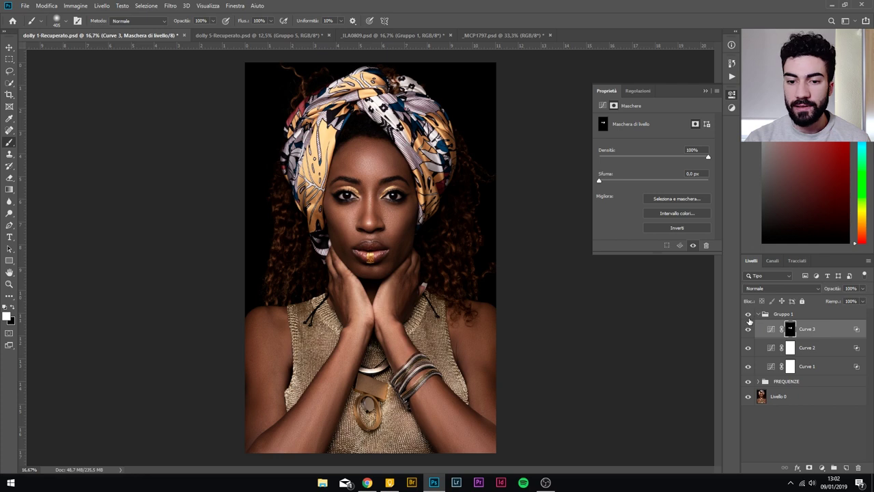
pyautogui.click(748, 318)
pyautogui.click(749, 318)
pyautogui.click(748, 318)
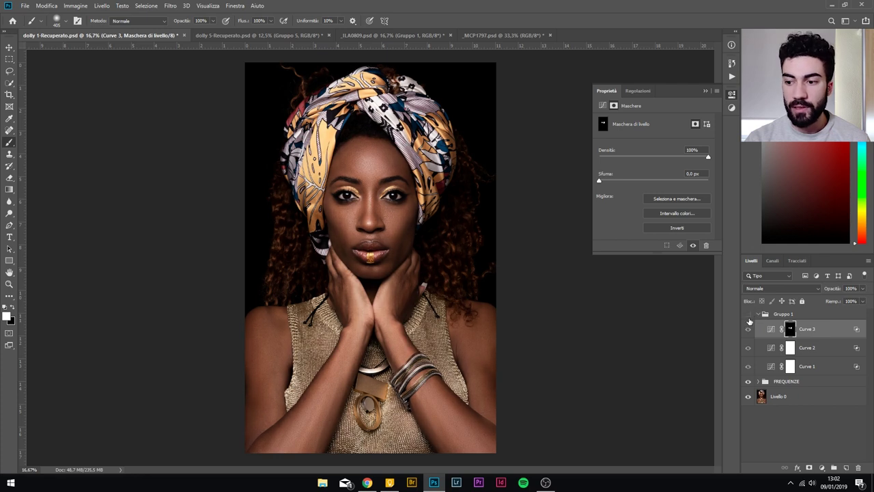
pyautogui.click(748, 315)
pyautogui.click(748, 316)
pyautogui.click(748, 316)
pyautogui.click(771, 329)
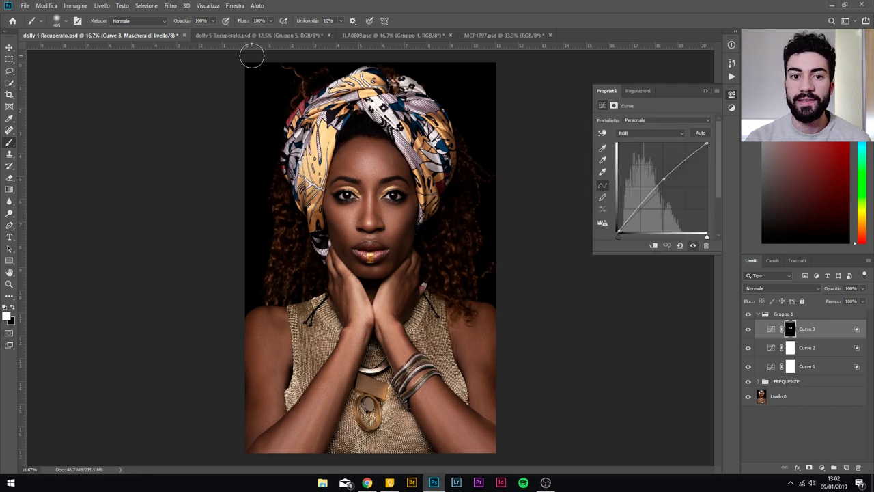
# - Switch to dolly 5-Recuperato.psd and compare the portrait with Gruppo 5 toggled off and on
pyautogui.click(263, 37)
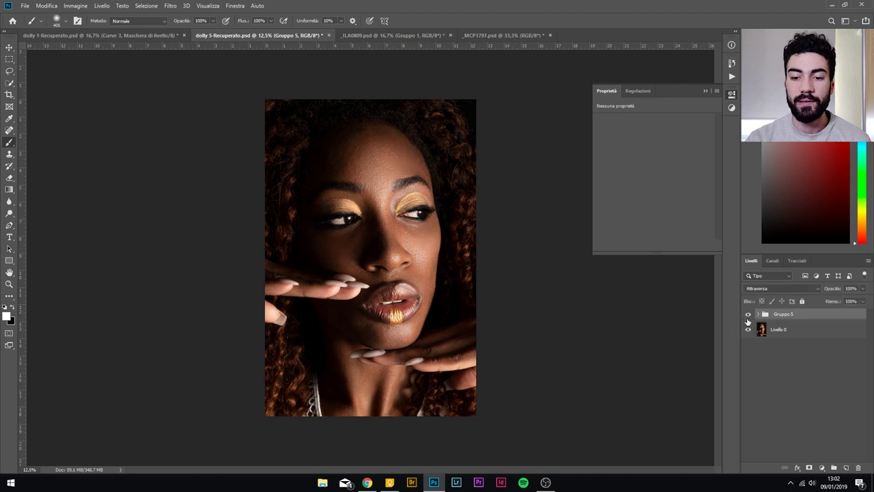
pyautogui.click(748, 315)
pyautogui.click(748, 315)
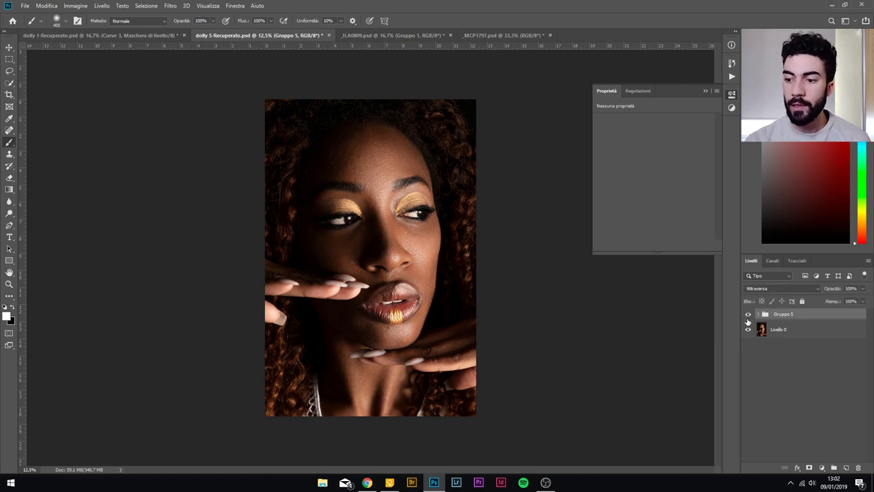
pyautogui.hotkey('ctrl', '+')
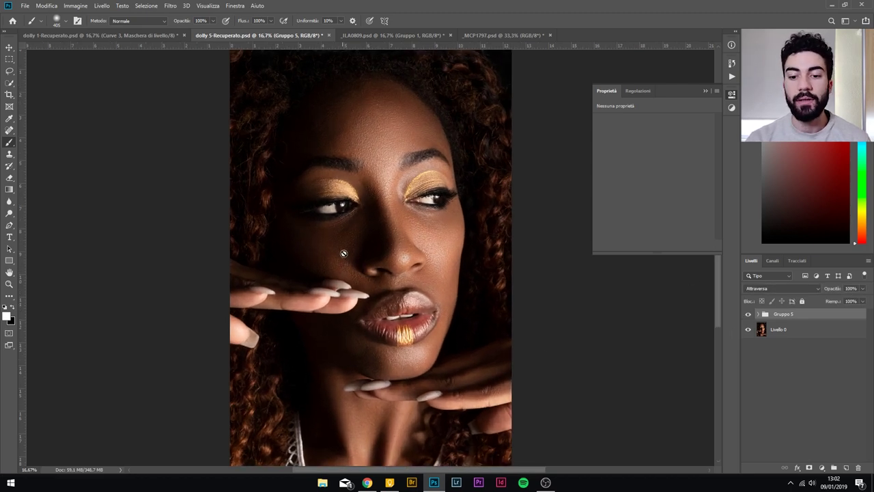
# - Add a brightening Curves layer, Curve 1, above Gruppo 5 and hide it
pyautogui.click(822, 468)
pyautogui.click(799, 353)
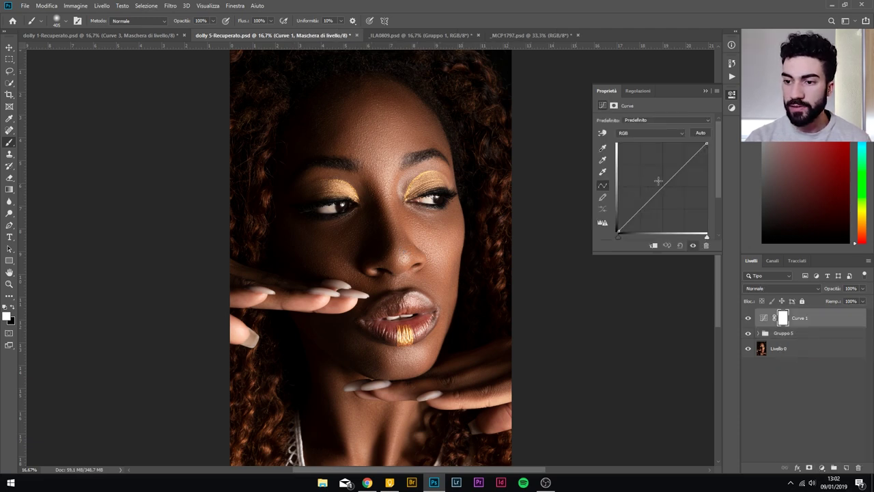
pyautogui.moveTo(661, 185); pyautogui.dragTo(657, 184)
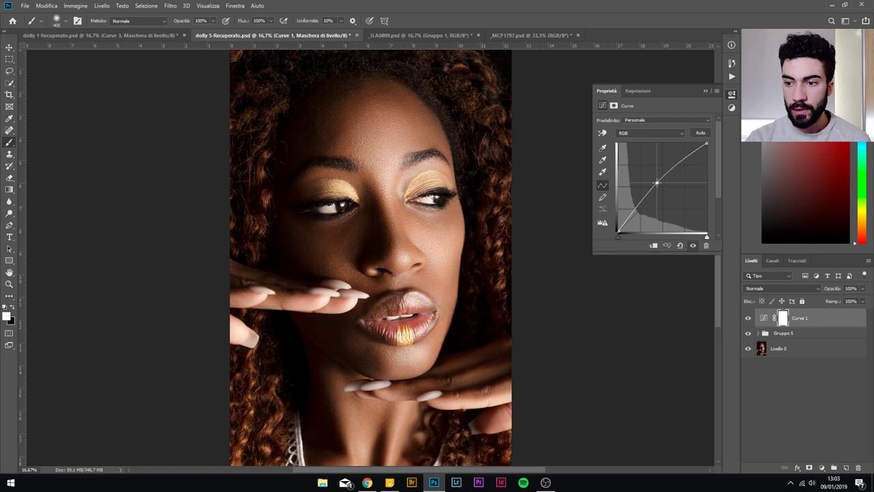
pyautogui.click(747, 318)
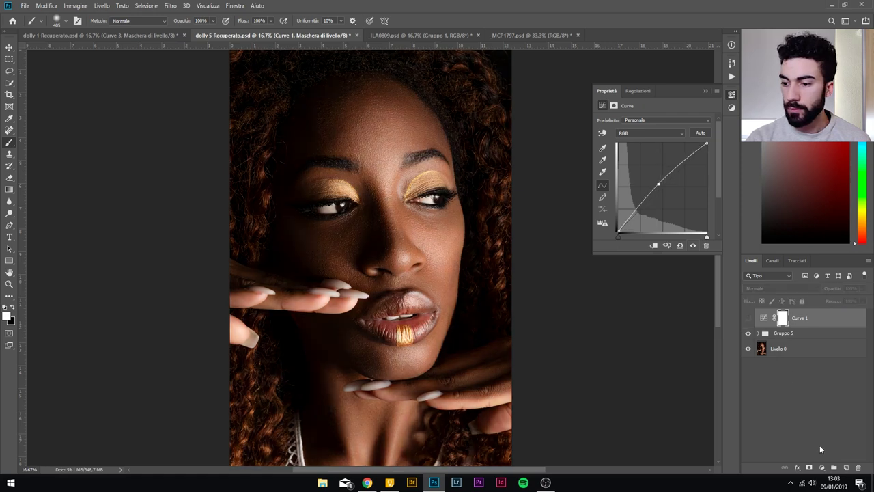
# - Add a second Curves layer, Curve 2, hide it, and show Curve 1 again
pyautogui.click(823, 470)
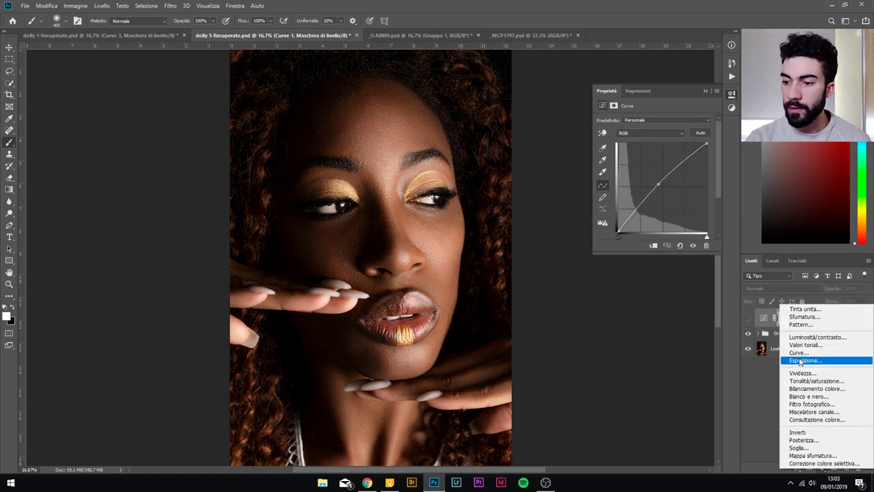
pyautogui.click(799, 354)
pyautogui.moveTo(663, 185); pyautogui.dragTo(666, 189)
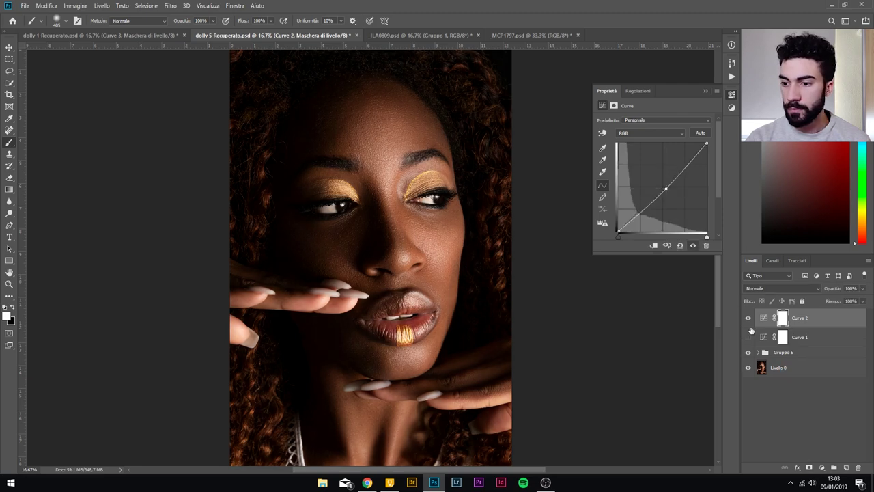
pyautogui.click(747, 317)
pyautogui.click(748, 337)
# - Split and feather Curve 1's Underlying Layer shadow slider so it affects only lighter tones
pyautogui.doubleClick(829, 337)
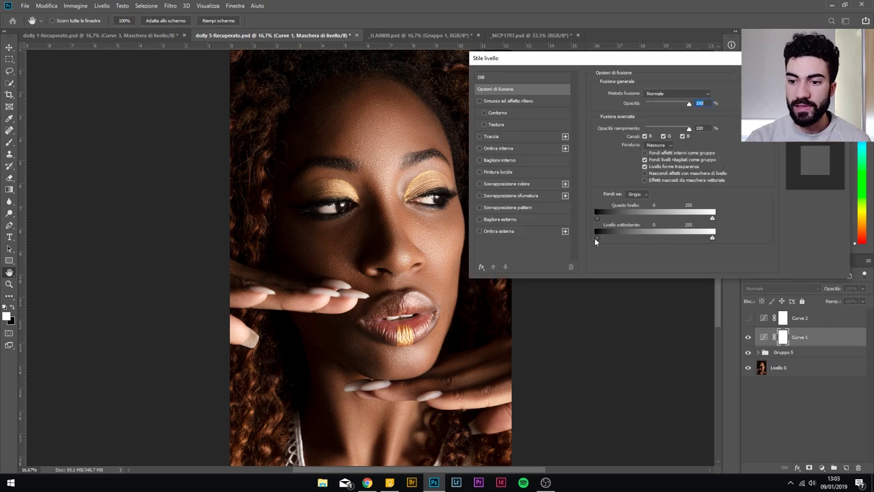
pyautogui.moveTo(595, 239); pyautogui.dragTo(638, 245)
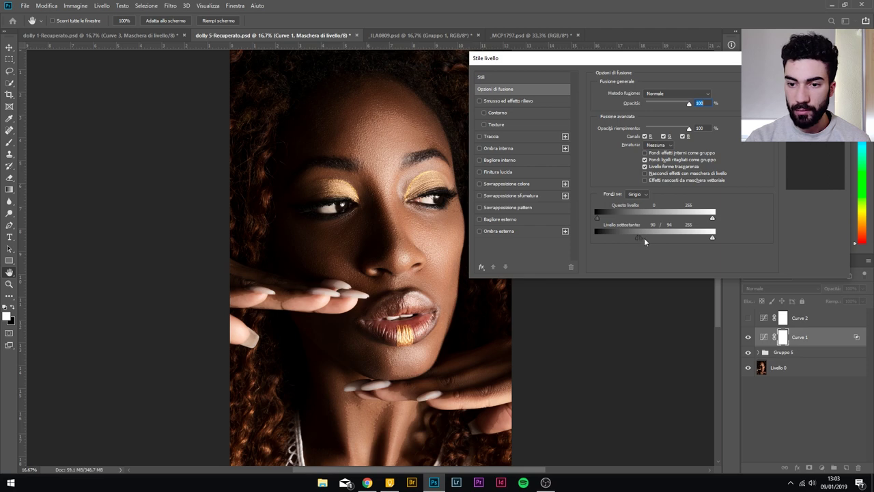
pyautogui.moveTo(645, 240); pyautogui.dragTo(678, 240)
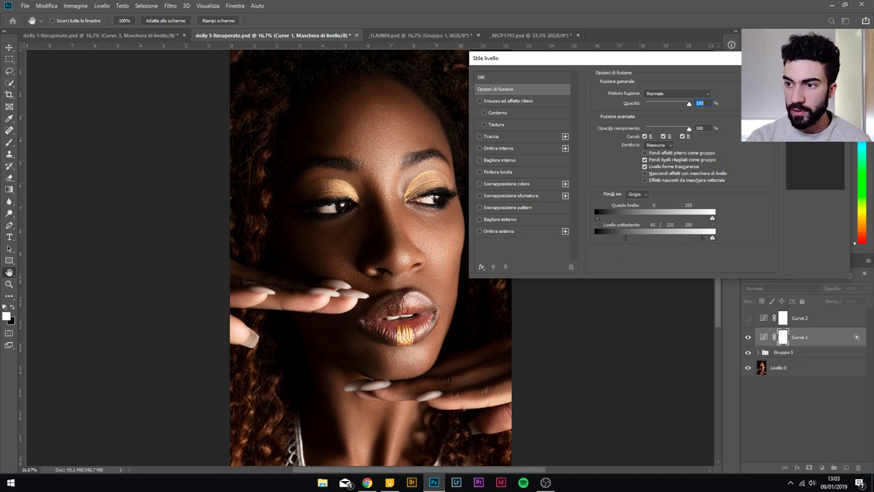
pyautogui.press('Return')
# - Show Curve 2 and limit it to underlying shadows with a 19/143 split highlight range
pyautogui.click(748, 319)
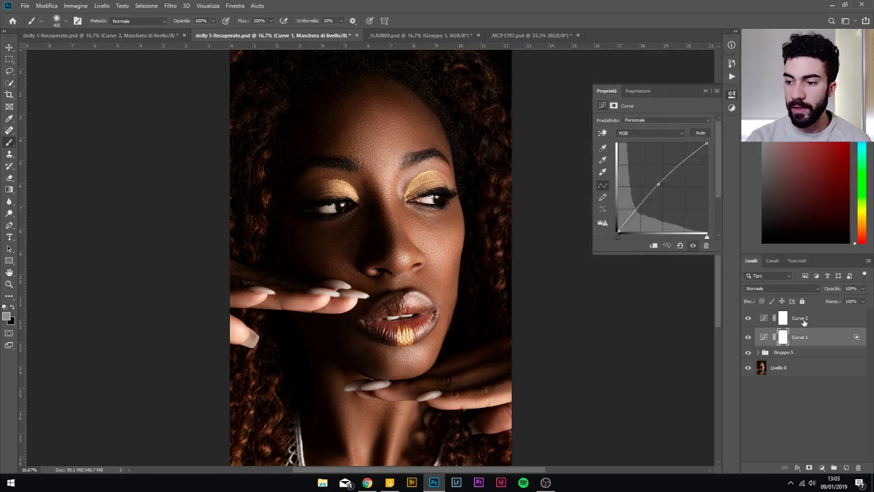
pyautogui.click(820, 319)
pyautogui.doubleClick(830, 318)
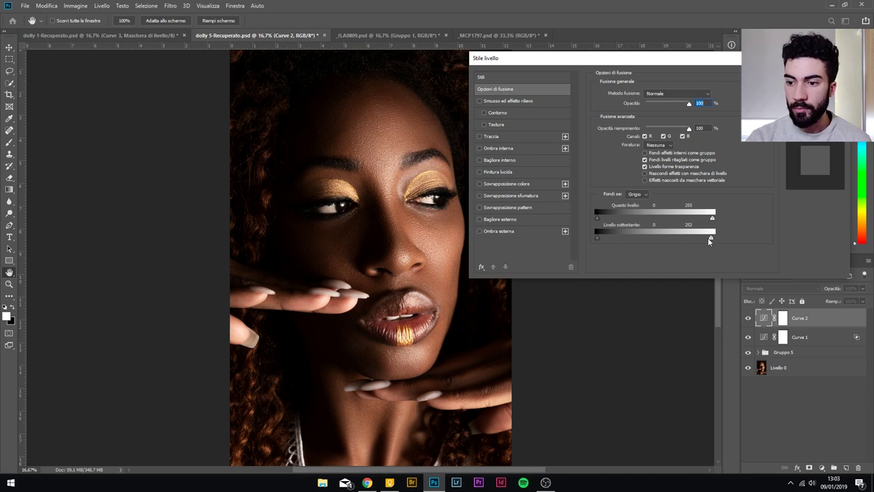
pyautogui.moveTo(684, 239); pyautogui.dragTo(659, 237)
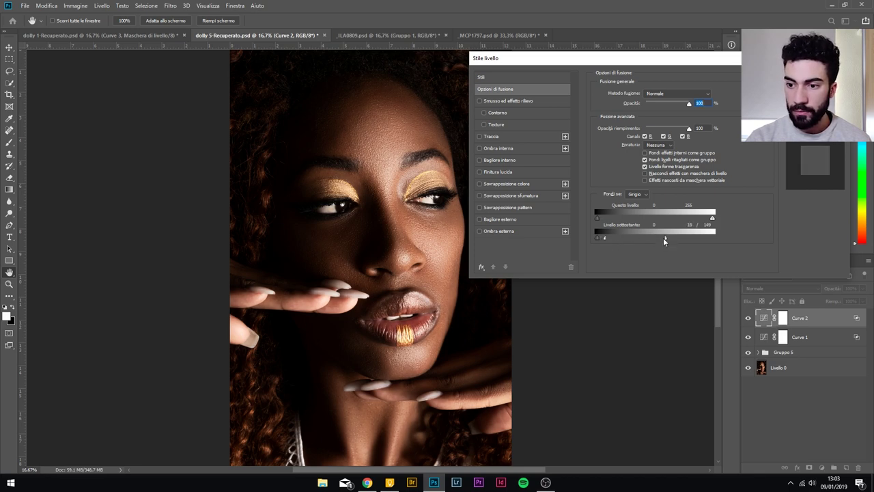
pyautogui.moveTo(663, 237)
pyautogui.mouseDown()
pyautogui.moveTo(652, 239)
pyautogui.moveTo(660, 235)
pyautogui.mouseUp()
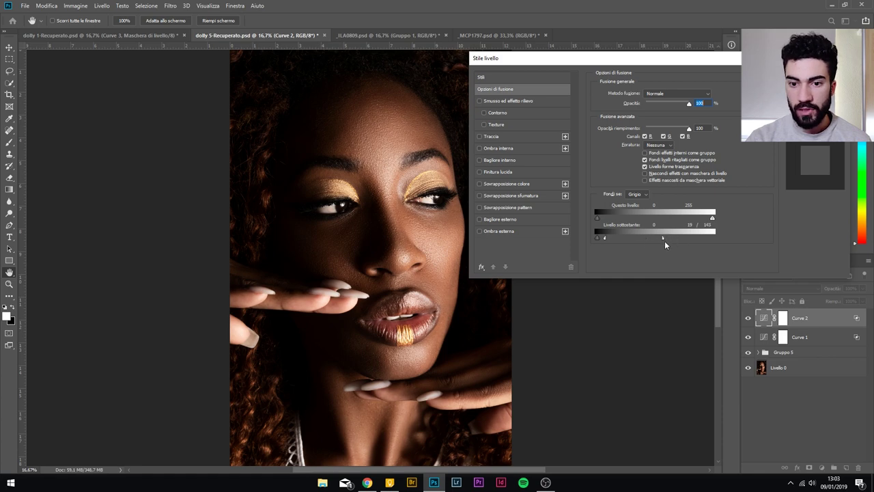
pyautogui.press('Return')
# - Group Curve 1 and Curve 2 into Gruppo 6, compare the portrait with it hidden, and expand it
pyautogui.press('b')
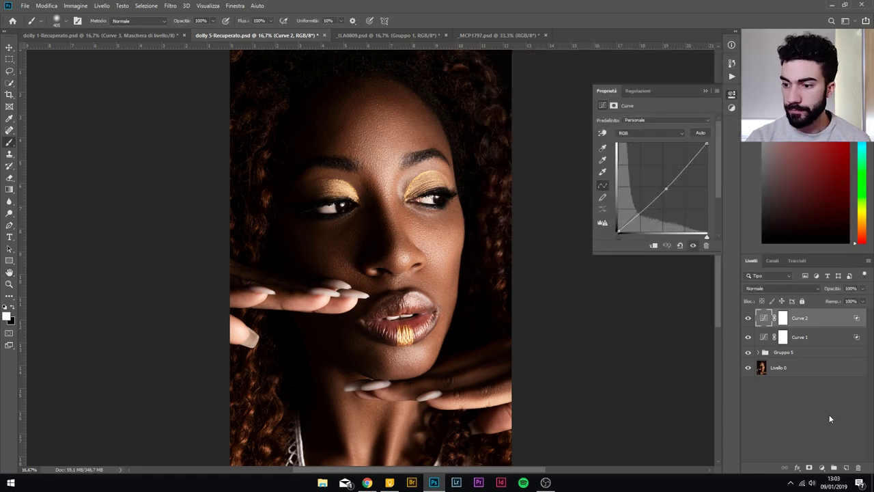
pyautogui.keyDown('shift'); pyautogui.click(810, 338); pyautogui.keyUp('shift')
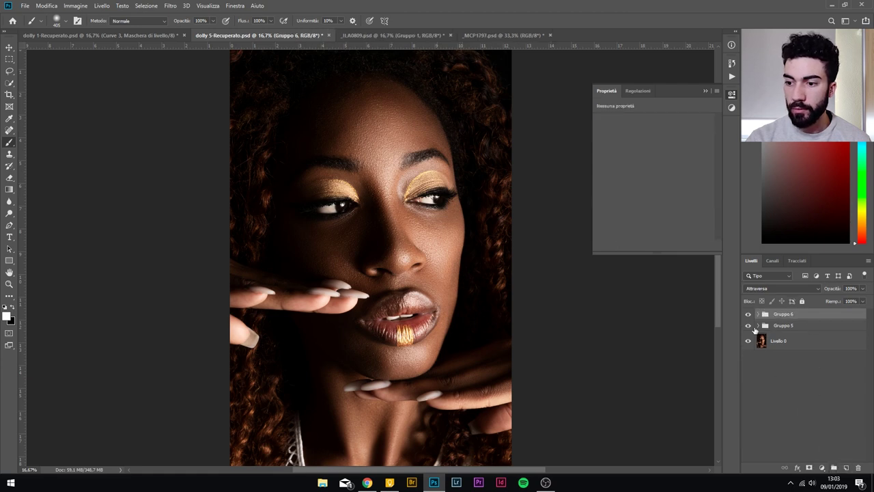
pyautogui.hotkey('ctrl', 'g')
pyautogui.click(749, 313)
pyautogui.click(749, 314)
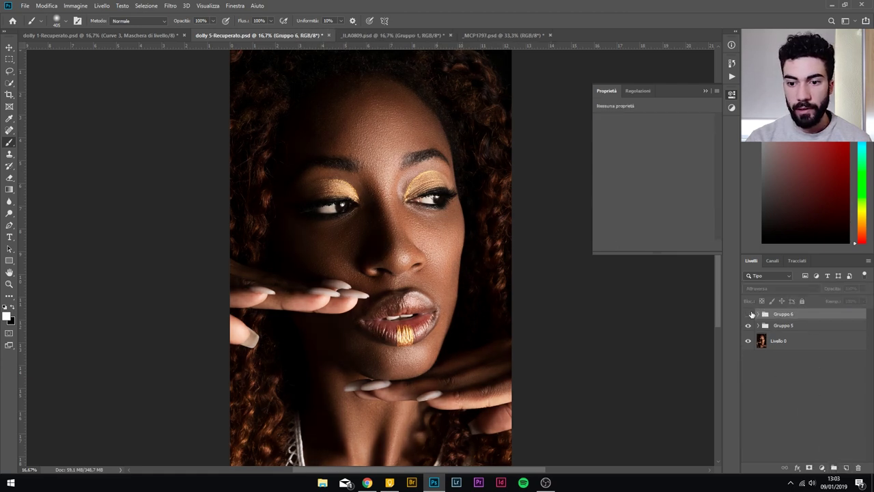
pyautogui.click(749, 314)
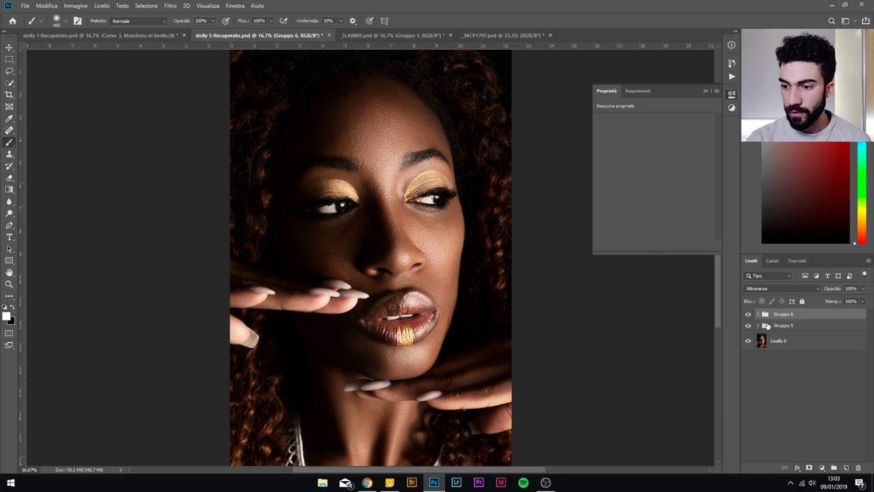
pyautogui.click(758, 314)
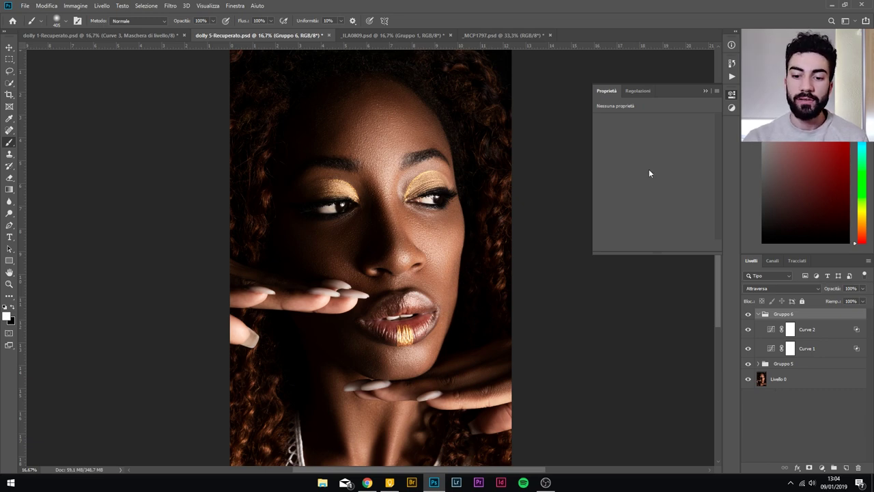
# - Add a Curve 3 adjustment layer with its midtones lifted to brighten the image
pyautogui.click(822, 468)
pyautogui.click(802, 355)
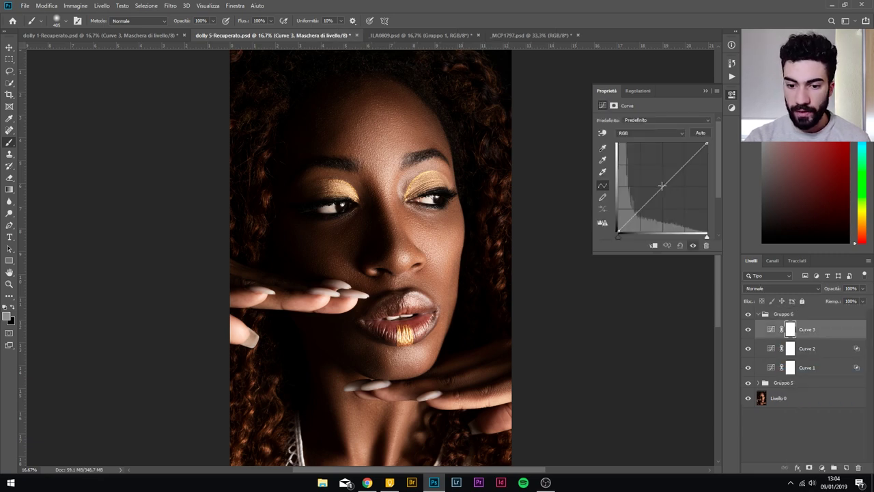
pyautogui.moveTo(662, 185); pyautogui.dragTo(659, 182)
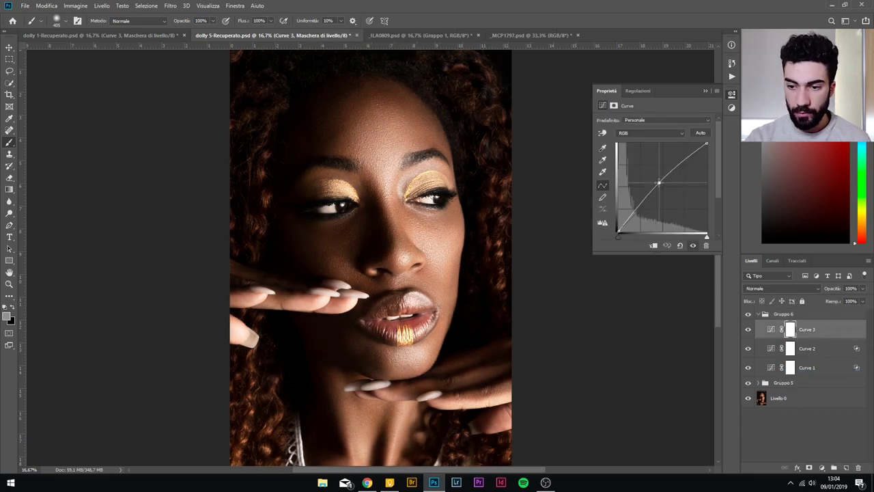
# - Set Curve 3's Underlying Layer Blend If to a feathered 0/126 to 255 range
pyautogui.click(823, 333)
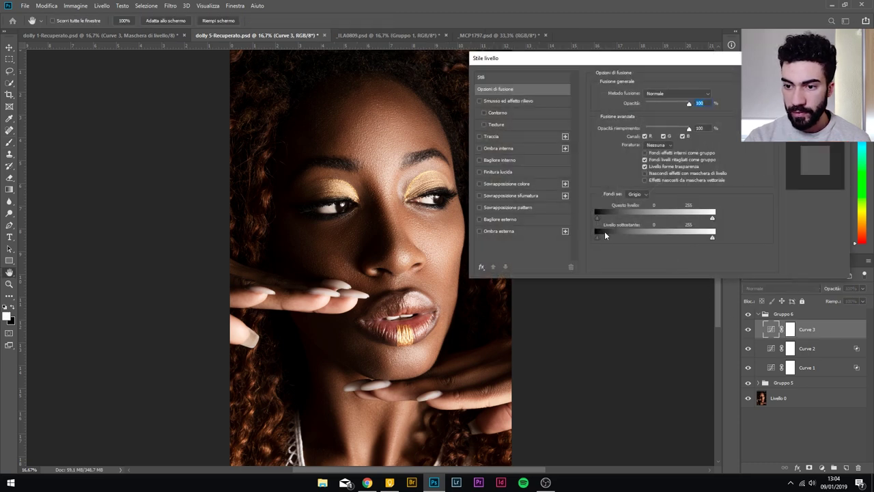
pyautogui.moveTo(612, 239); pyautogui.dragTo(614, 241)
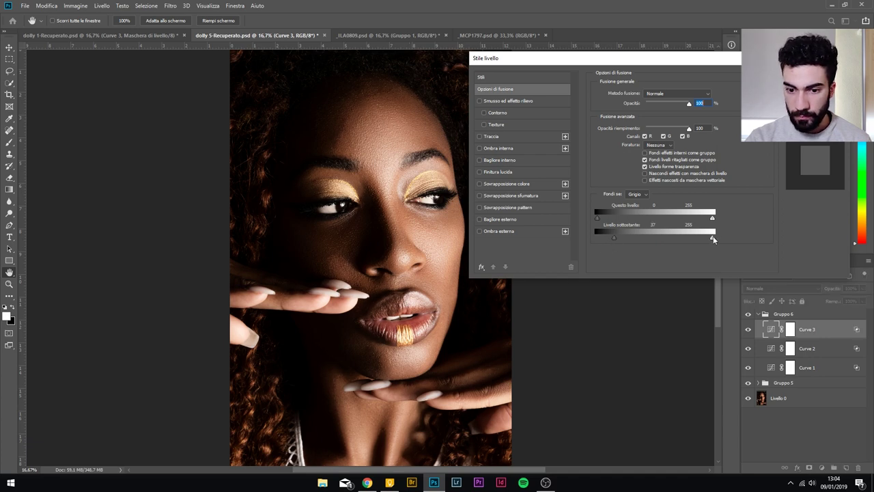
pyautogui.moveTo(692, 237); pyautogui.dragTo(734, 244)
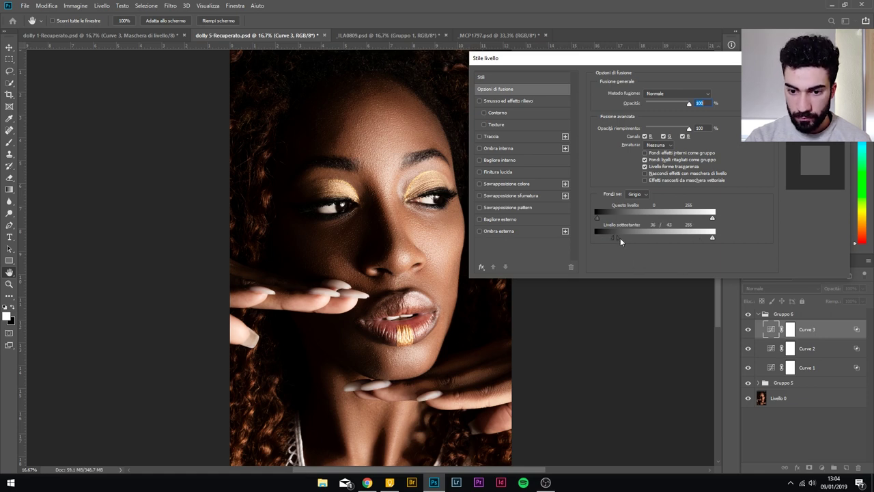
pyautogui.moveTo(620, 238); pyautogui.dragTo(629, 239)
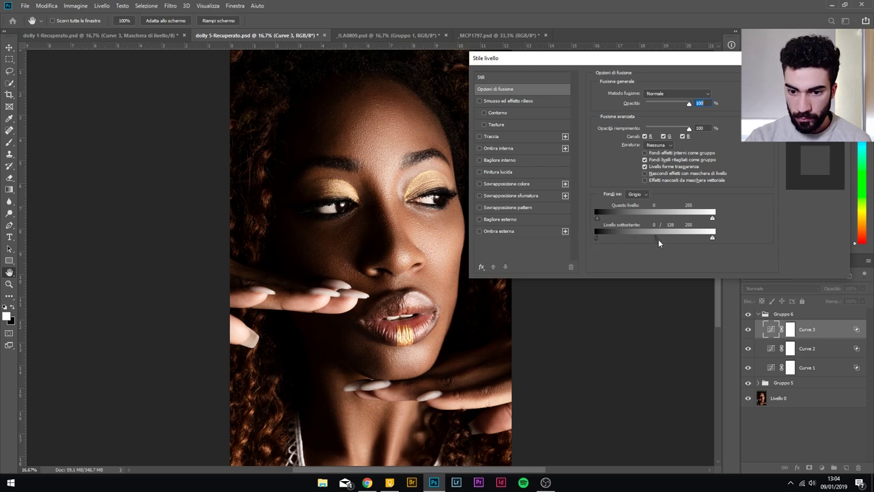
pyautogui.press('Return')
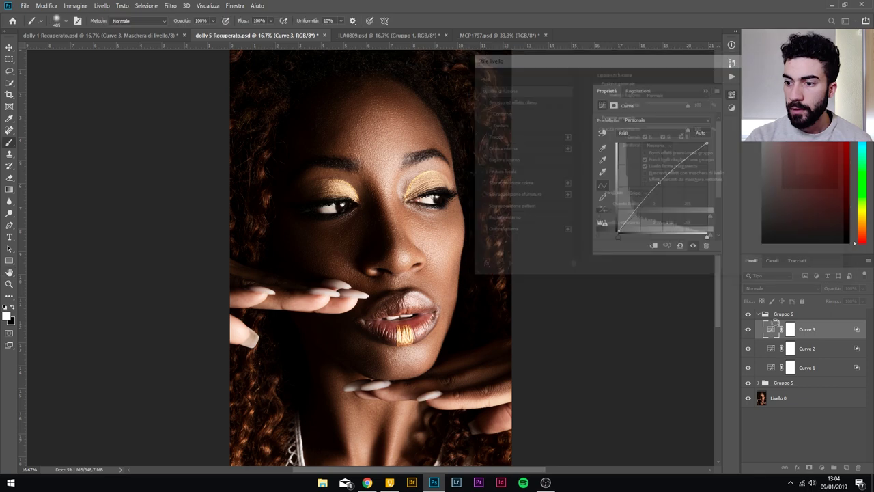
pyautogui.click(791, 330)
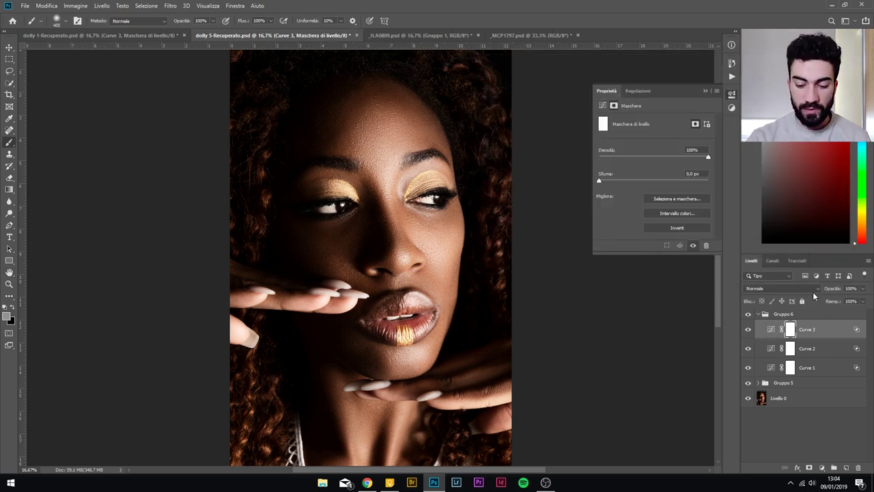
# - Invert Curve 3's mask to black and paint white over the lips and around the eye
pyautogui.hotkey('ctrl', 'i')
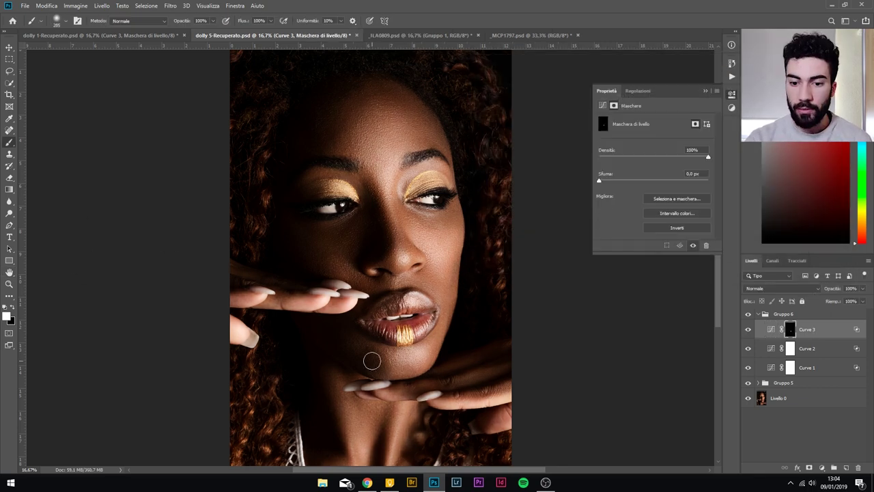
pyautogui.click(391, 309)
pyautogui.moveTo(391, 310)
pyautogui.mouseDown()
pyautogui.moveTo(383, 309)
pyautogui.moveTo(377, 325)
pyautogui.moveTo(403, 334)
pyautogui.mouseUp()
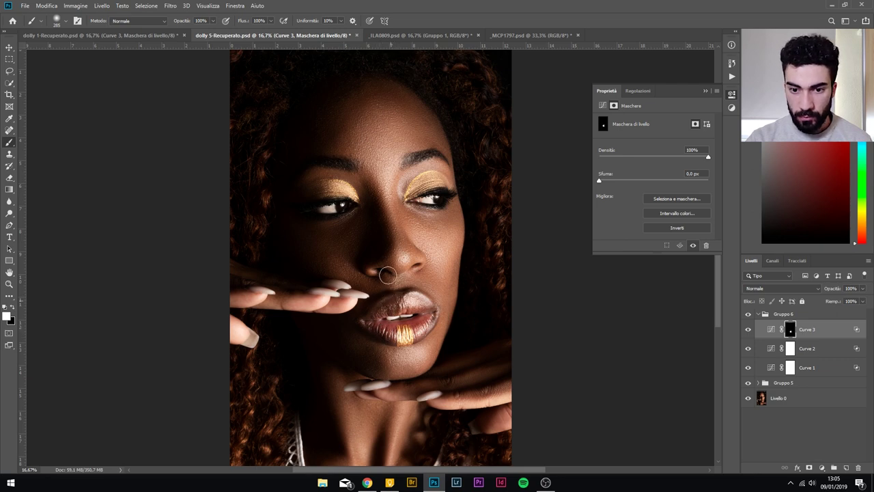
pyautogui.moveTo(360, 263)
pyautogui.mouseDown()
pyautogui.moveTo(375, 263)
pyautogui.moveTo(355, 224)
pyautogui.moveTo(344, 239)
pyautogui.mouseUp()
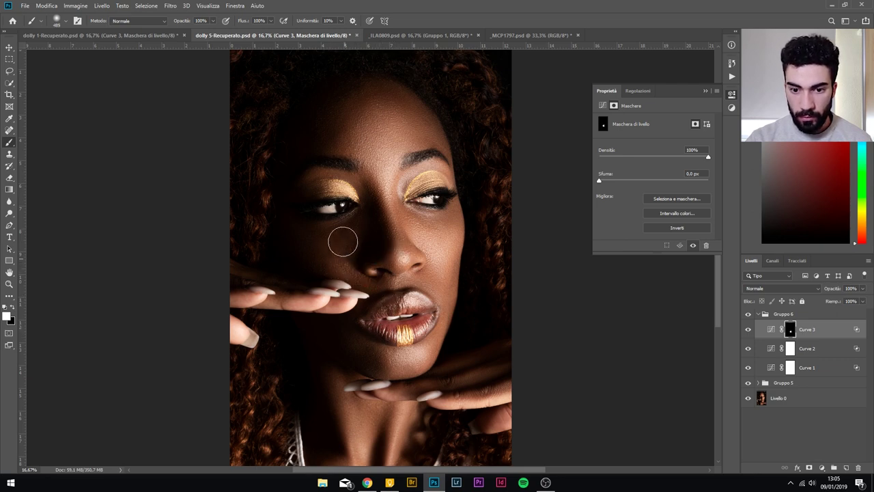
pyautogui.click(748, 329)
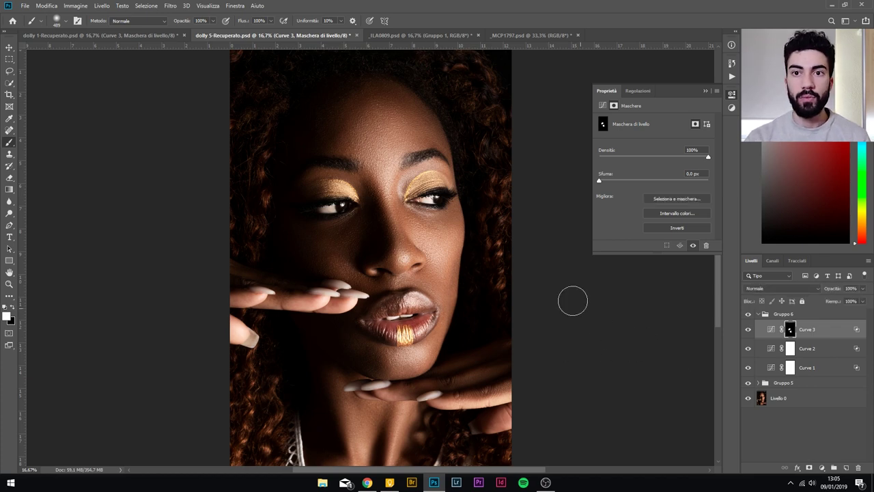
pyautogui.keyDown('ctrl'); pyautogui.click(774, 335); pyautogui.keyUp('ctrl')
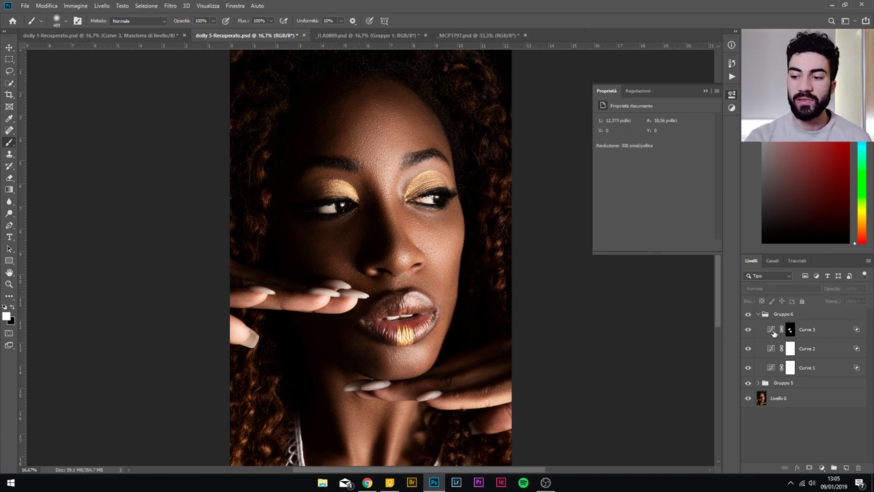
# - Lift Curve 3's midpoint slightly higher, compare with the layer and group hidden, and zoom out
pyautogui.click(769, 331)
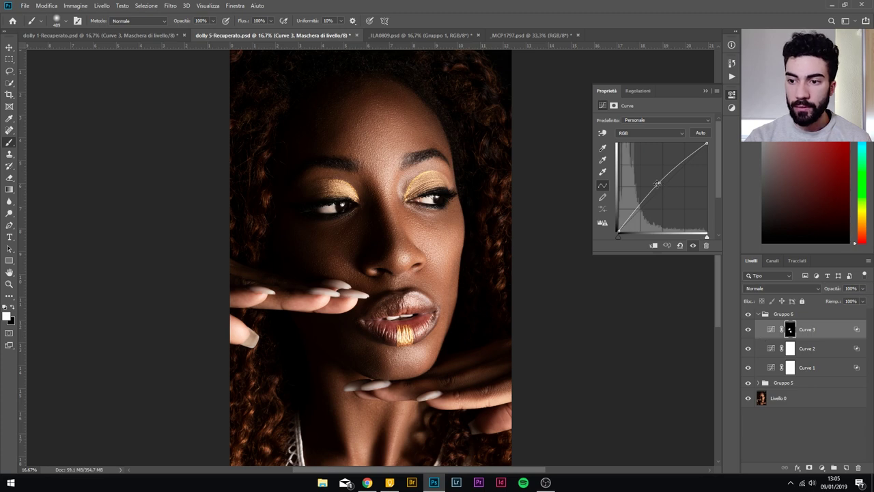
pyautogui.moveTo(659, 182); pyautogui.dragTo(656, 179)
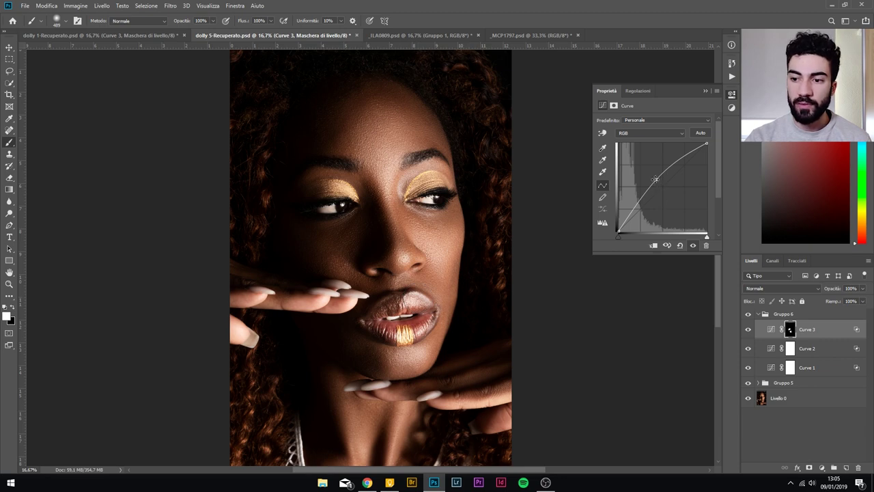
pyautogui.moveTo(656, 178); pyautogui.dragTo(652, 177)
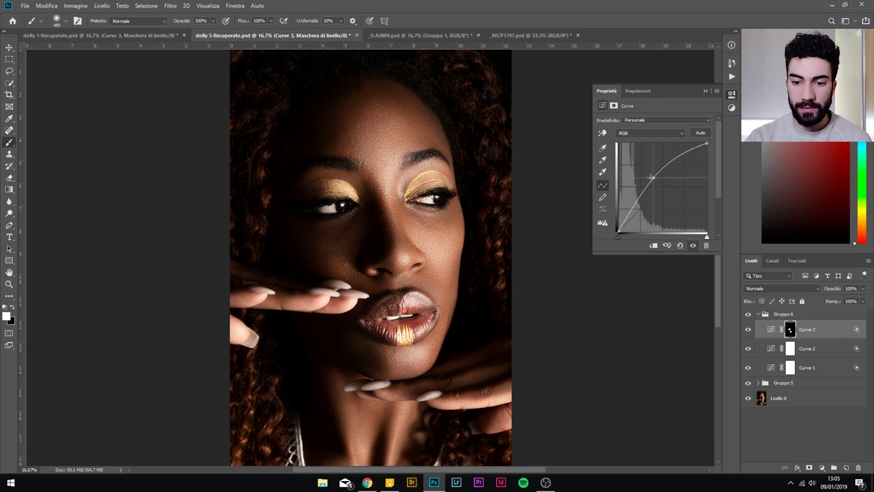
pyautogui.doubleClick(749, 331)
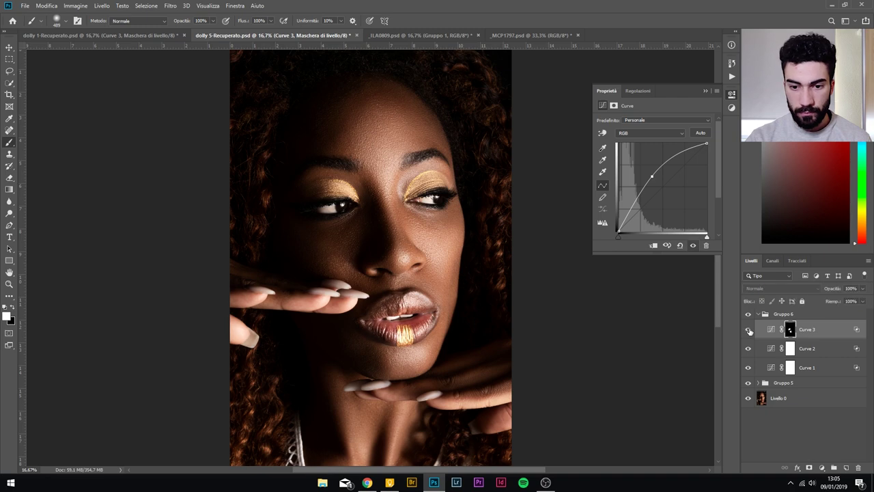
pyautogui.doubleClick(748, 331)
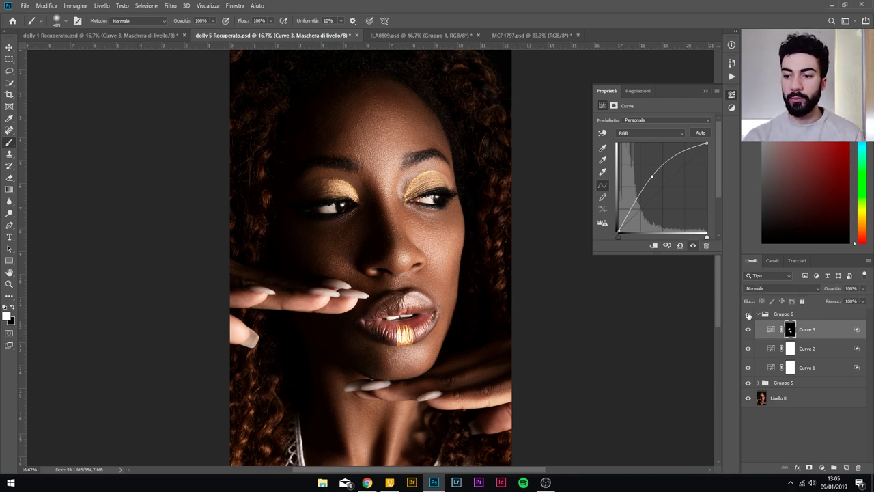
pyautogui.click(749, 316)
pyautogui.click(749, 315)
pyautogui.hotkey('ctrl', '-')
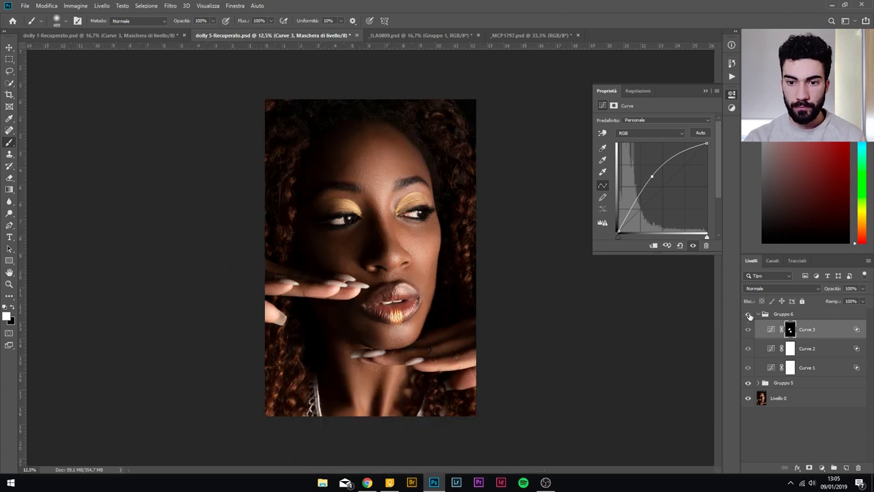